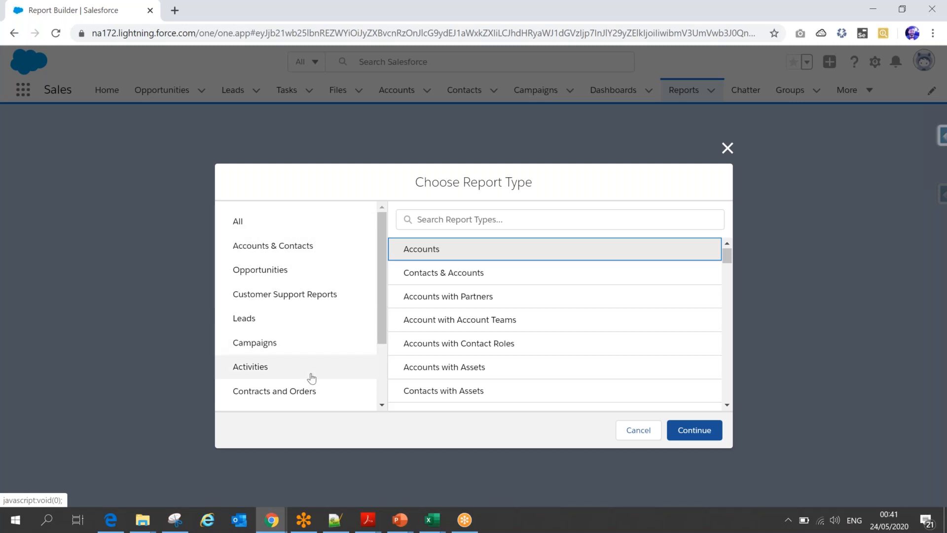
- Search the report types for "account" and start a new report based on the Accounts report type
{"action": "left_click", "coordinate": [462, 215]}
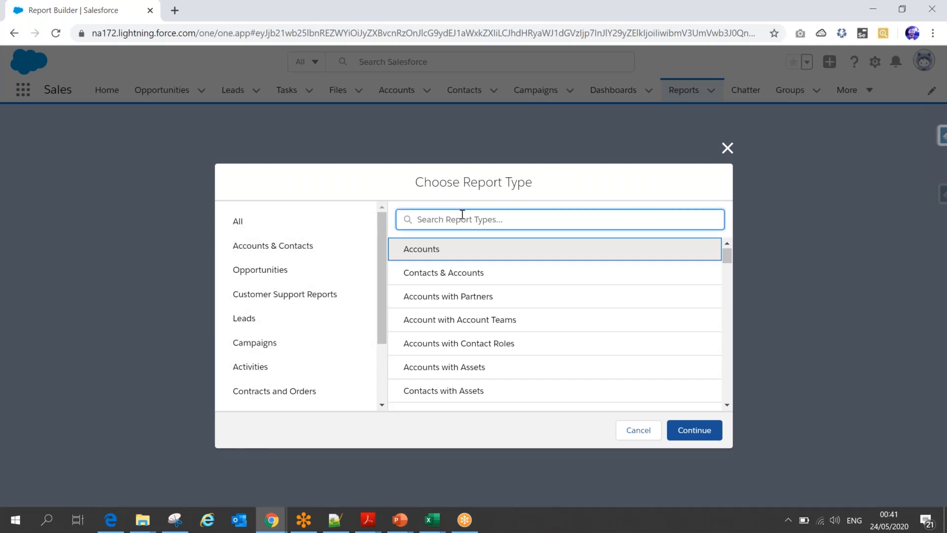
{"action": "type", "text": "account"}
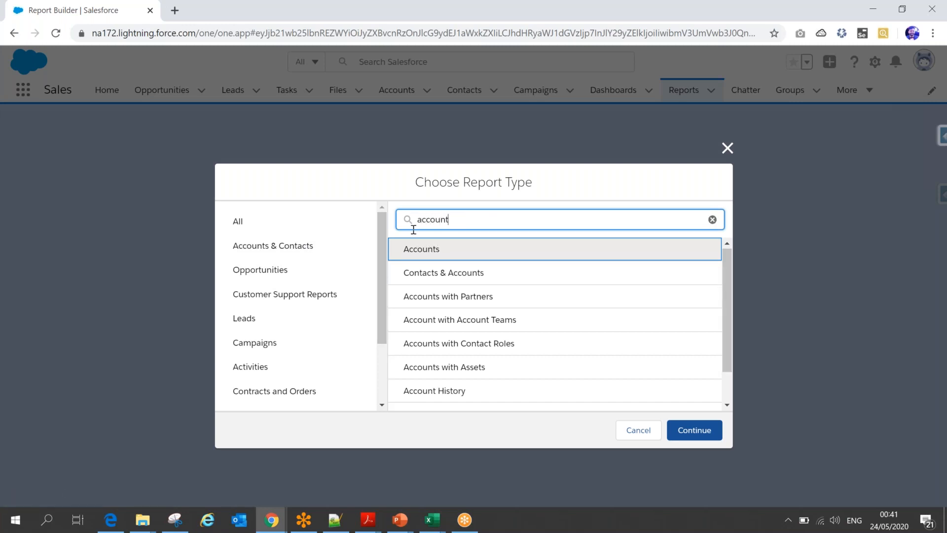
{"action": "left_click", "coordinate": [432, 257]}
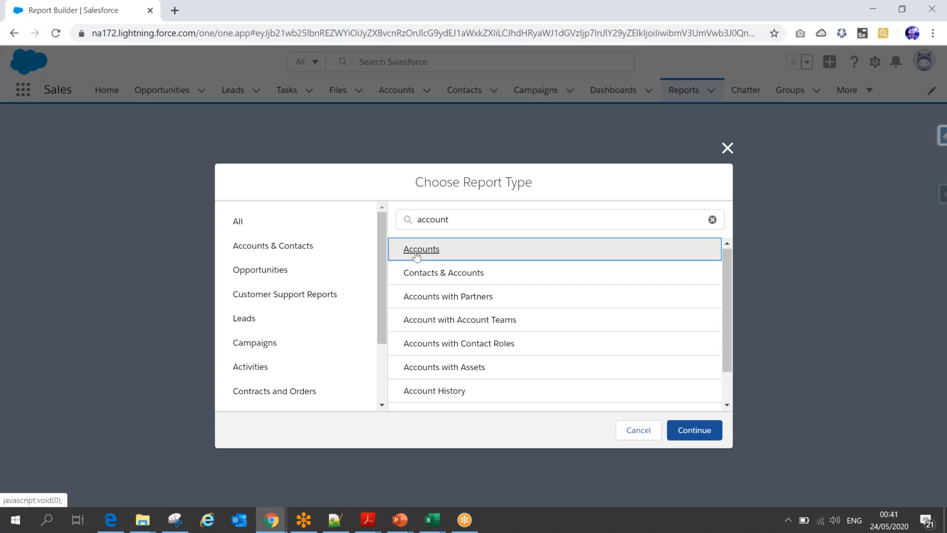
{"action": "left_click", "coordinate": [694, 430]}
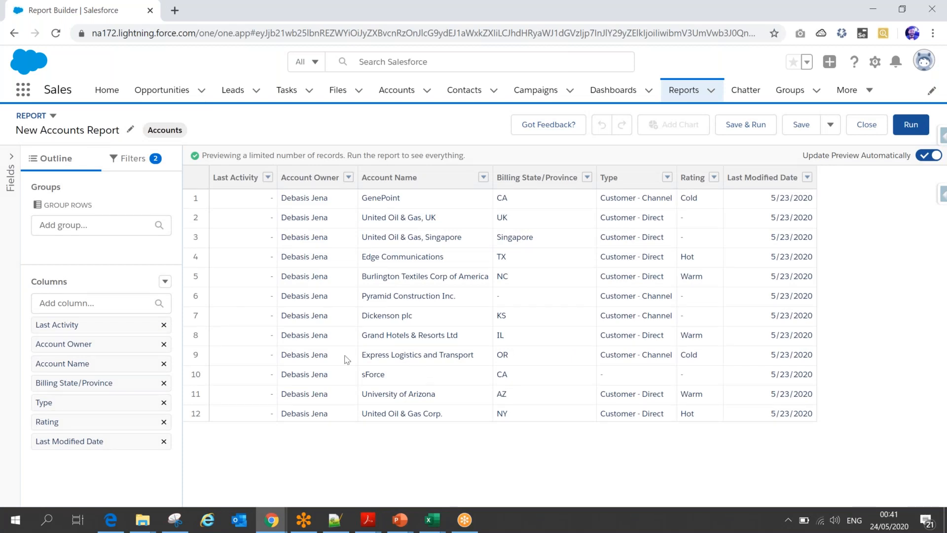
- Set the report's Show Me filter to All accounts and apply it
{"action": "left_click", "coordinate": [145, 166]}
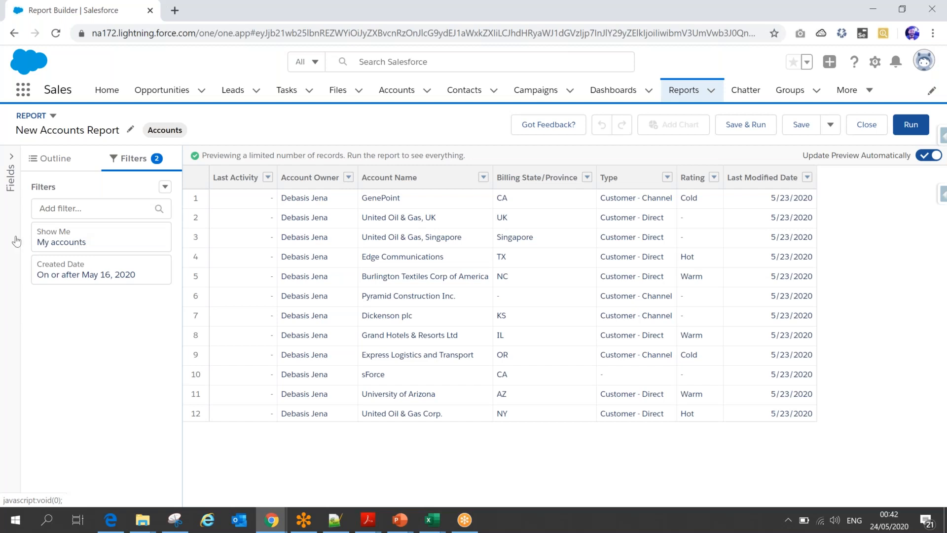
{"action": "left_click", "coordinate": [79, 241]}
{"action": "left_click", "coordinate": [232, 251]}
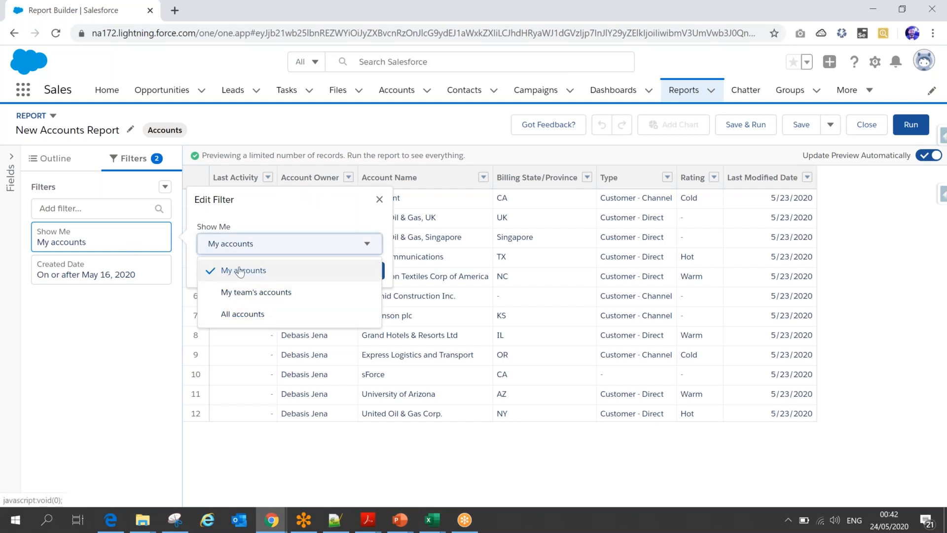
{"action": "left_click", "coordinate": [242, 314]}
{"action": "left_click", "coordinate": [365, 271]}
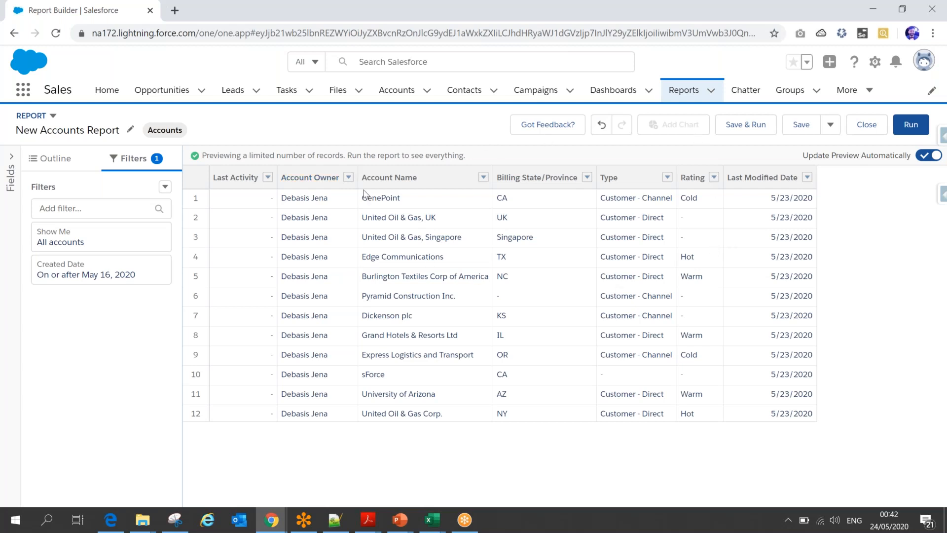
- Set the Created Date filter's range to All Time and apply it
{"action": "left_click", "coordinate": [74, 276]}
{"action": "left_click", "coordinate": [280, 258]}
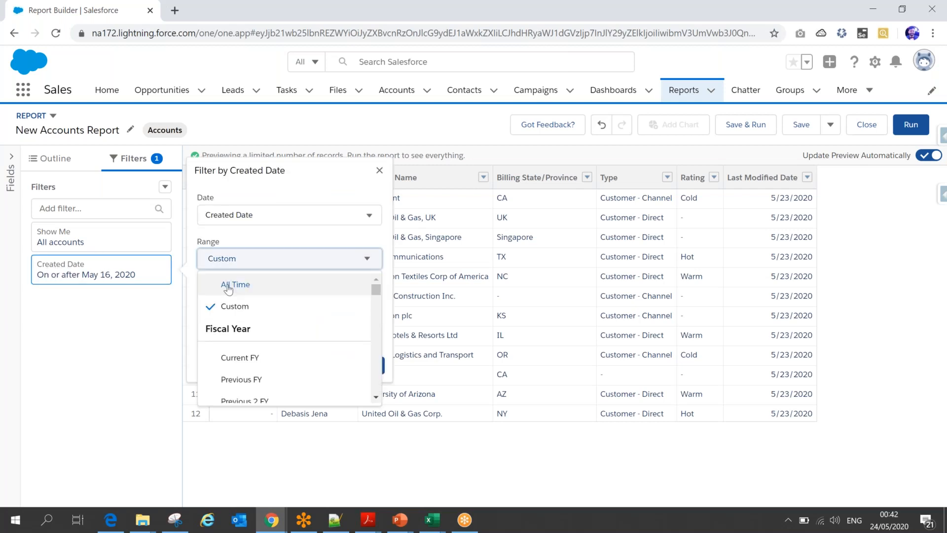
{"action": "left_click", "coordinate": [232, 281]}
{"action": "left_click", "coordinate": [367, 304]}
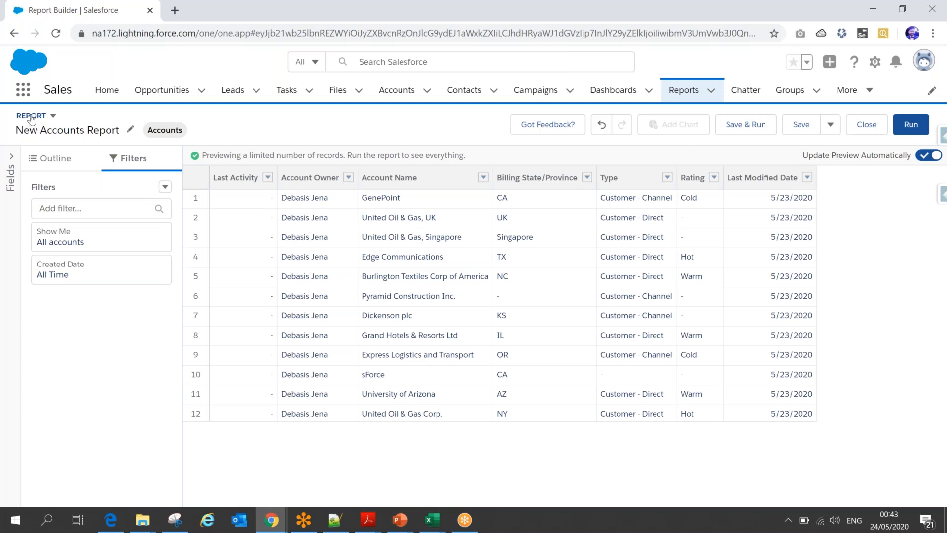
- Review the report format choices, and the row grouping section and Account Owner column options in the report outline
{"action": "left_click", "coordinate": [52, 116]}
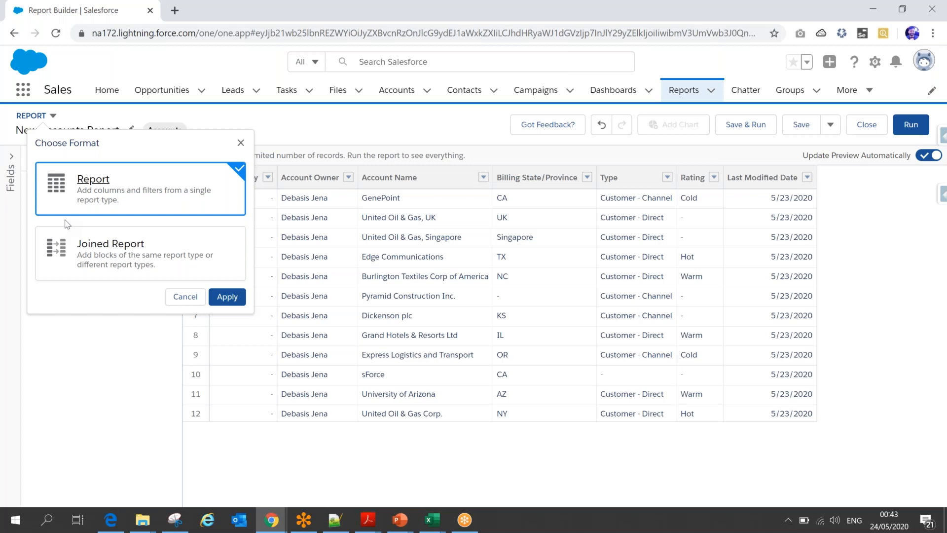
{"action": "left_click", "coordinate": [241, 142]}
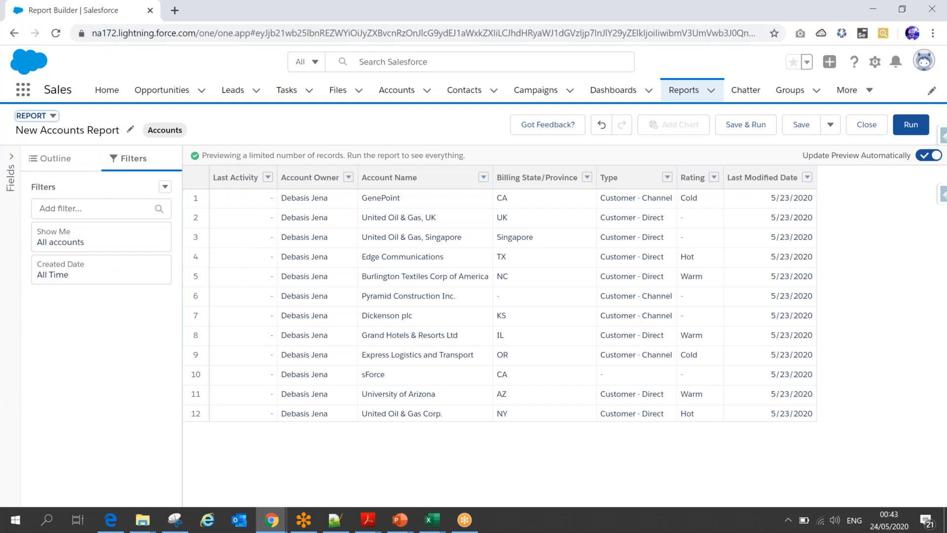
{"action": "left_click", "coordinate": [42, 163]}
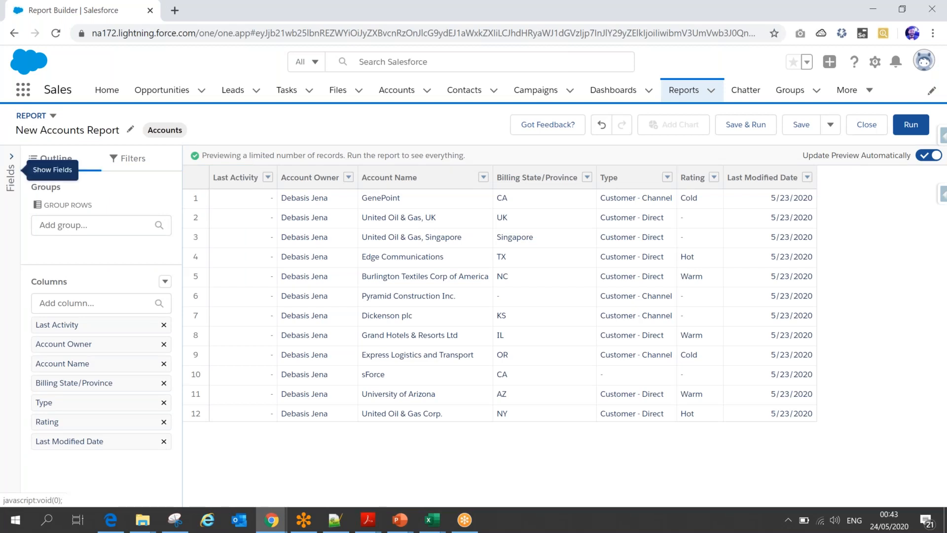
{"action": "left_click_drag", "start_coordinate": [47, 205], "coordinate": [103, 204]}
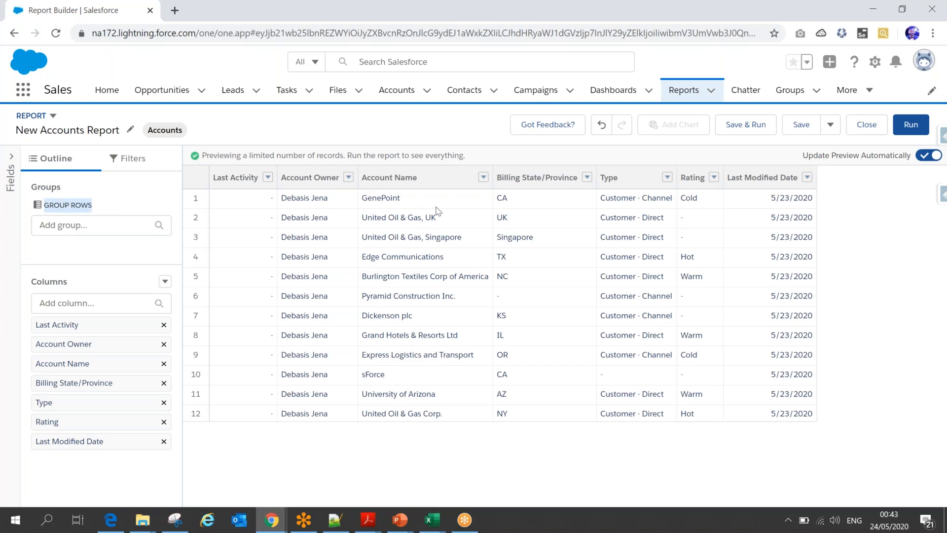
{"action": "left_click", "coordinate": [348, 178]}
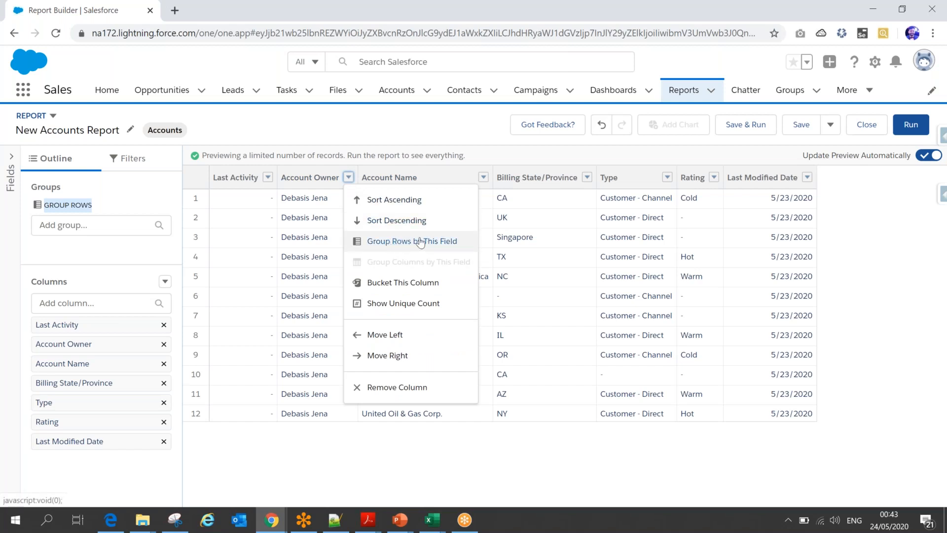
{"action": "left_click", "coordinate": [458, 132]}
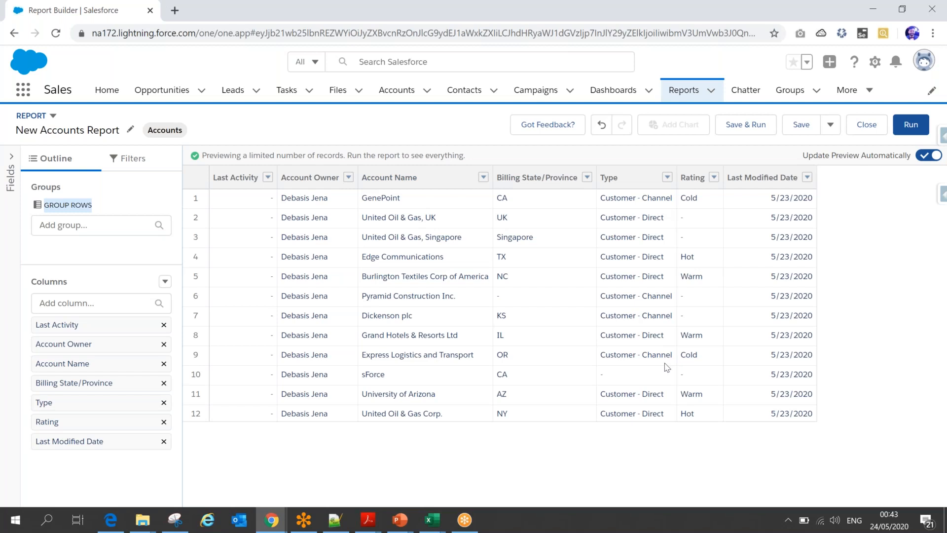
- Find the Created Date field with "crea" and add it as a report column
{"action": "left_click", "coordinate": [83, 302]}
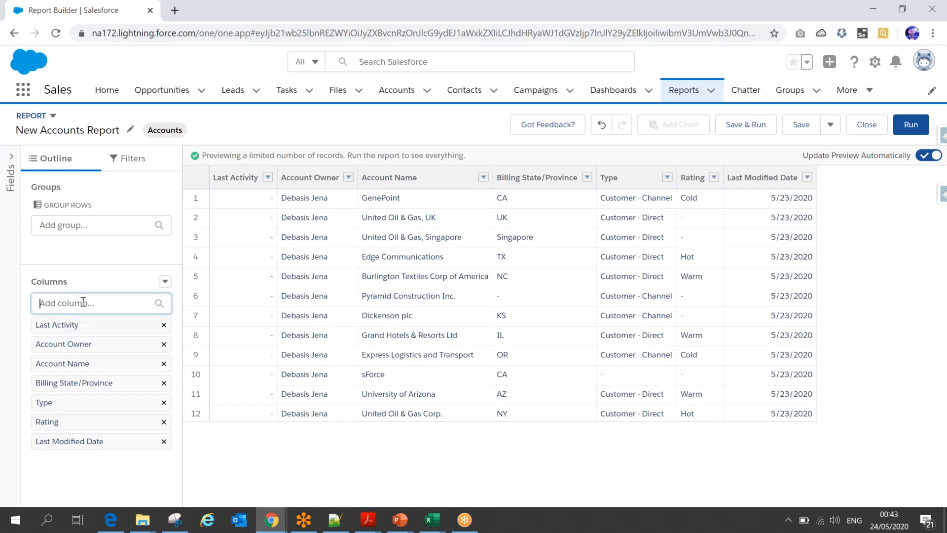
{"action": "type", "text": "crea"}
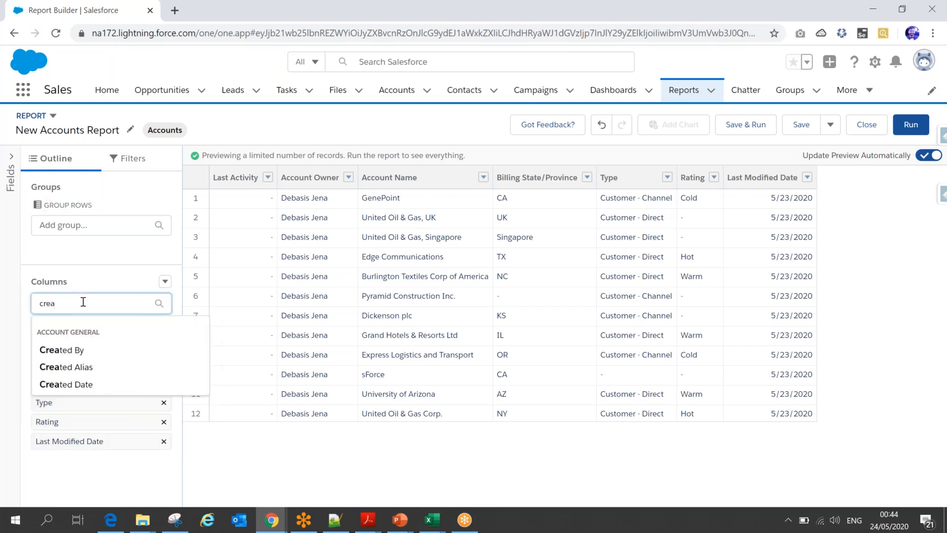
{"action": "left_click", "coordinate": [77, 384]}
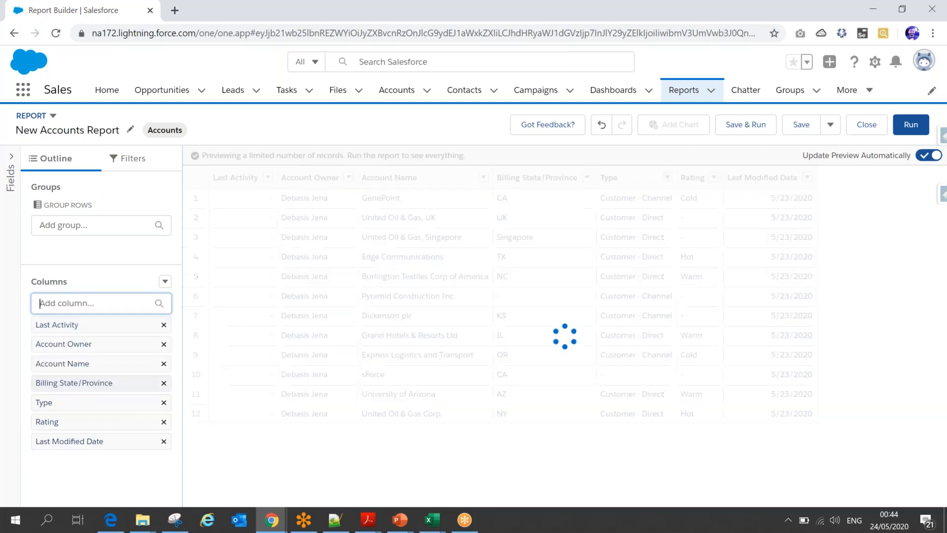
- Switch to the PowerPoint slide show, mark the phrase "Account creation by calendar year" with the red pen, and return to the report builder
{"action": "left_click", "coordinate": [399, 524]}
{"action": "left_click", "coordinate": [462, 462]}
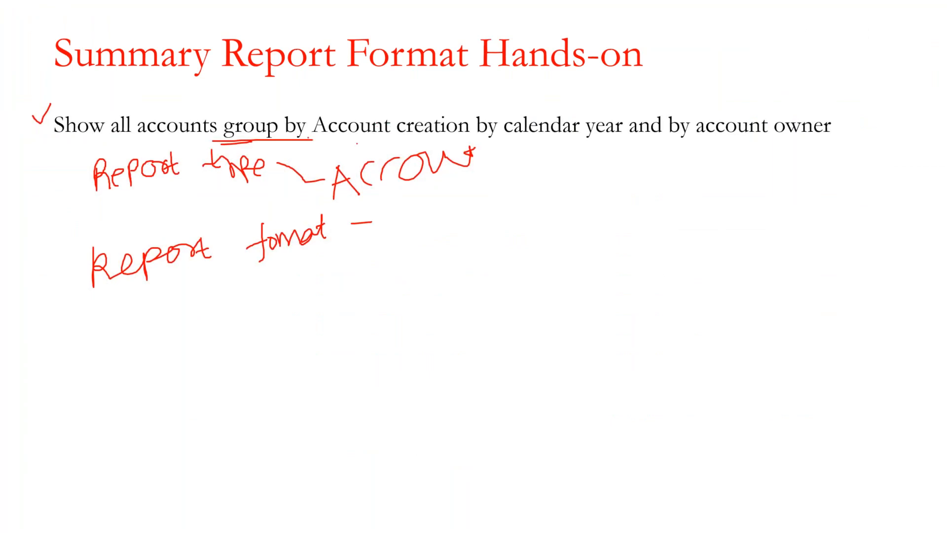
{"action": "mouse_move", "coordinate": [315, 144]}
{"action": "left_mouse_down"}
{"action": "mouse_move", "coordinate": [626, 143]}
{"action": "mouse_move", "coordinate": [610, 105]}
{"action": "mouse_move", "coordinate": [454, 95]}
{"action": "left_mouse_up"}
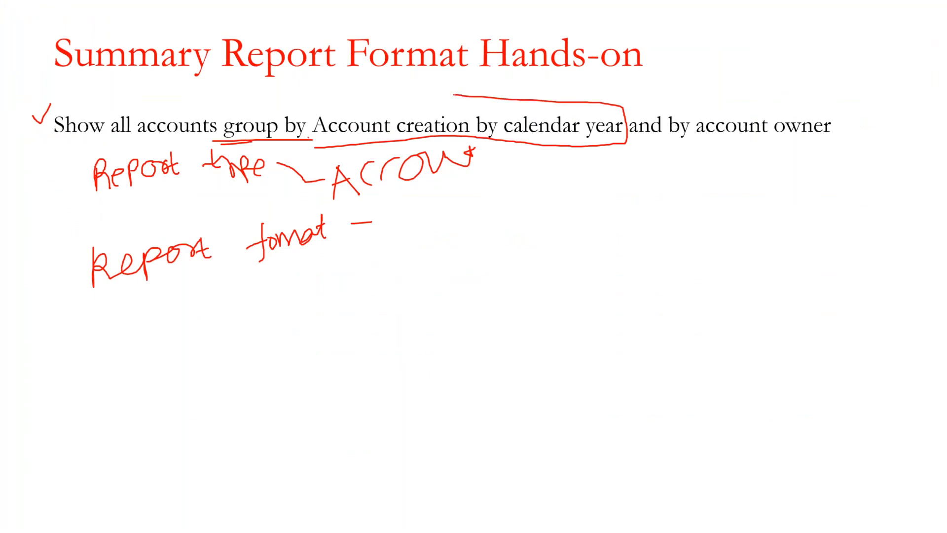
{"action": "key", "text": "alt+Tab"}
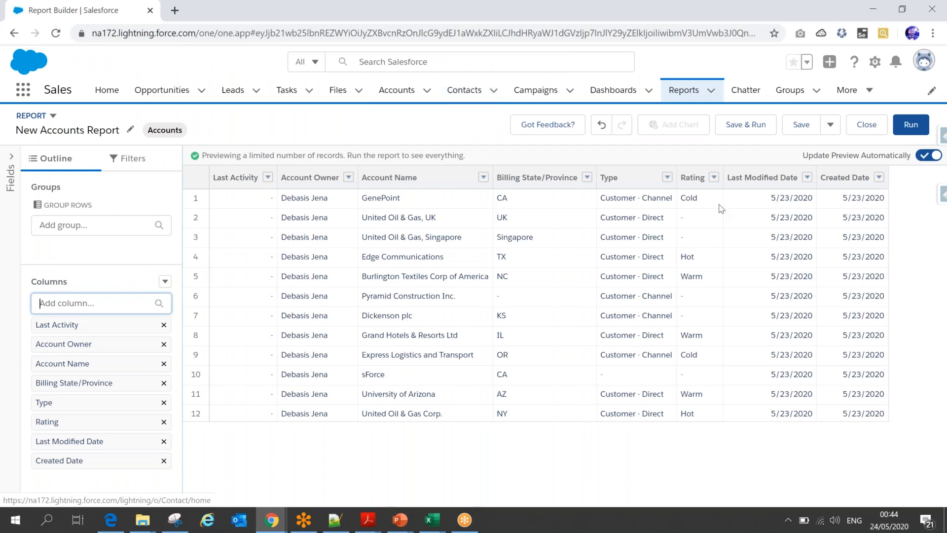
- Group the report rows by Created Date and set the date grouping to Calendar Year
{"action": "left_click", "coordinate": [879, 178]}
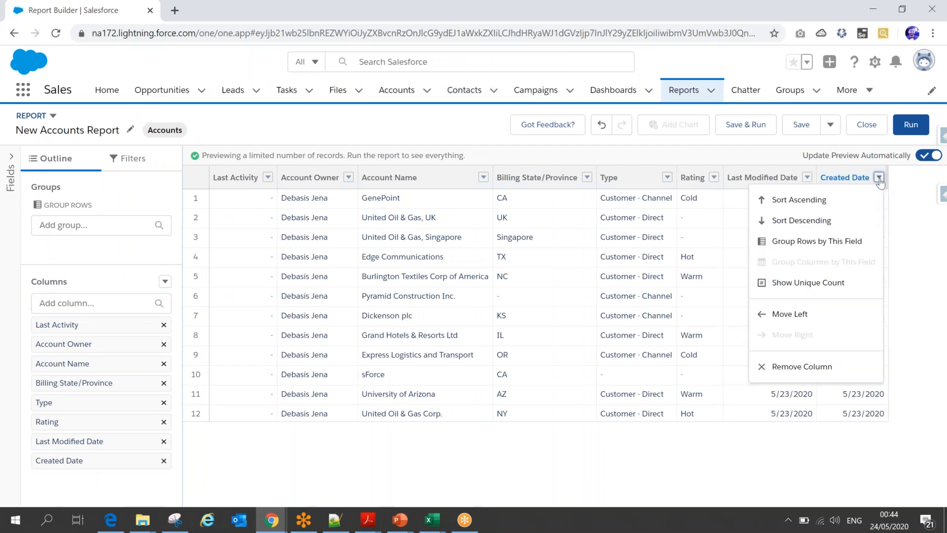
{"action": "left_click", "coordinate": [820, 242]}
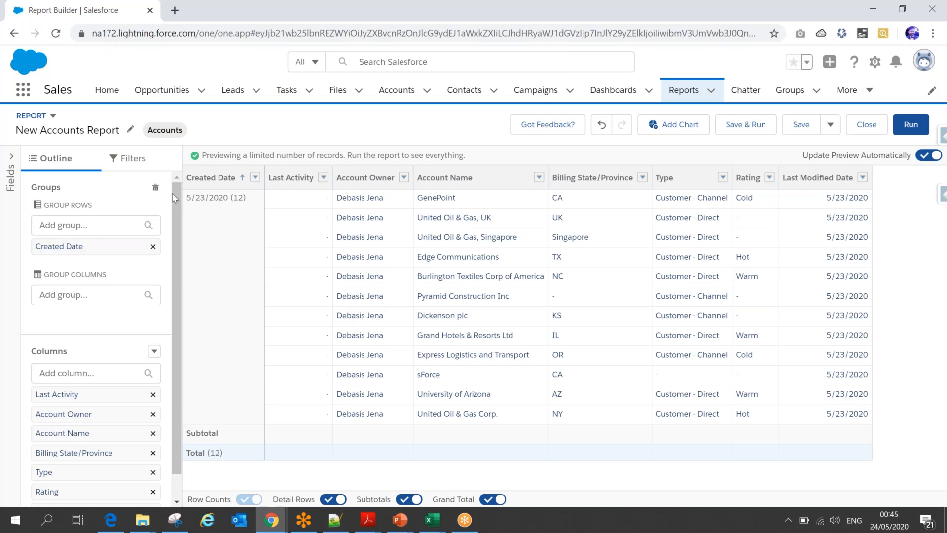
{"action": "left_click", "coordinate": [255, 178]}
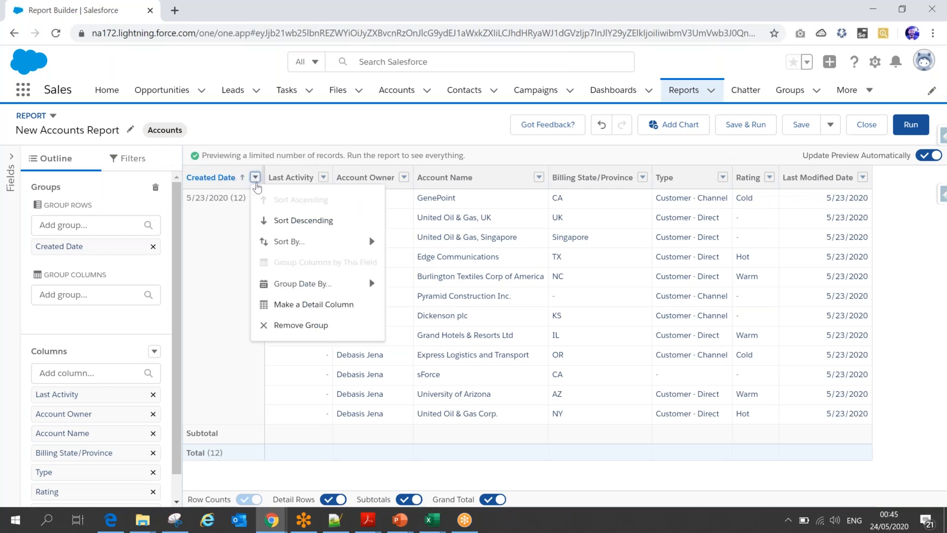
{"action": "mouse_move", "coordinate": [292, 242]}
{"action": "mouse_move", "coordinate": [313, 285]}
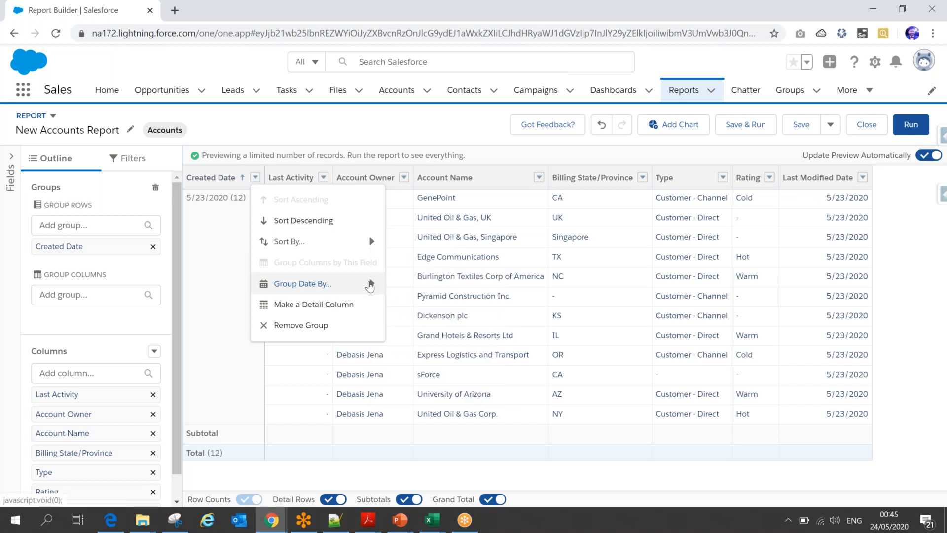
{"action": "key", "text": "Escape"}
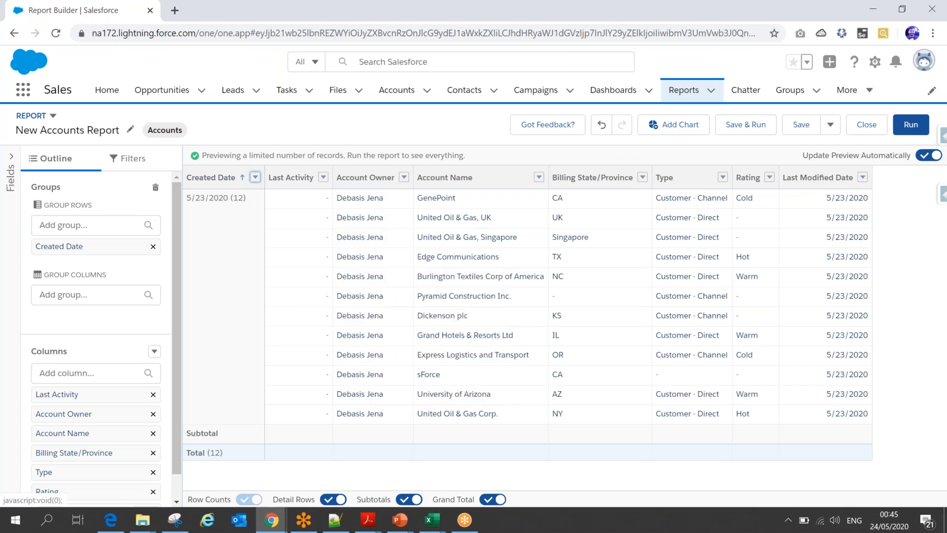
{"action": "left_click", "coordinate": [255, 178]}
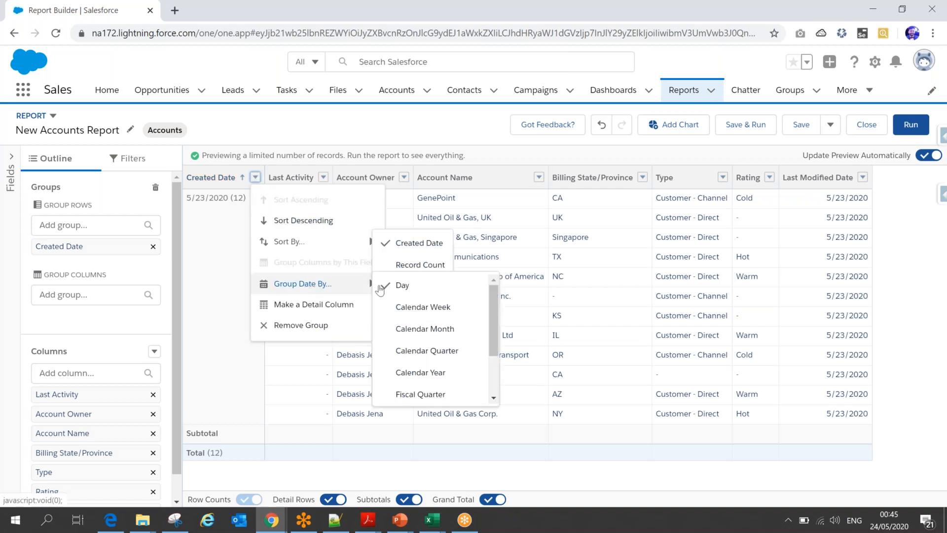
{"action": "left_click", "coordinate": [440, 378]}
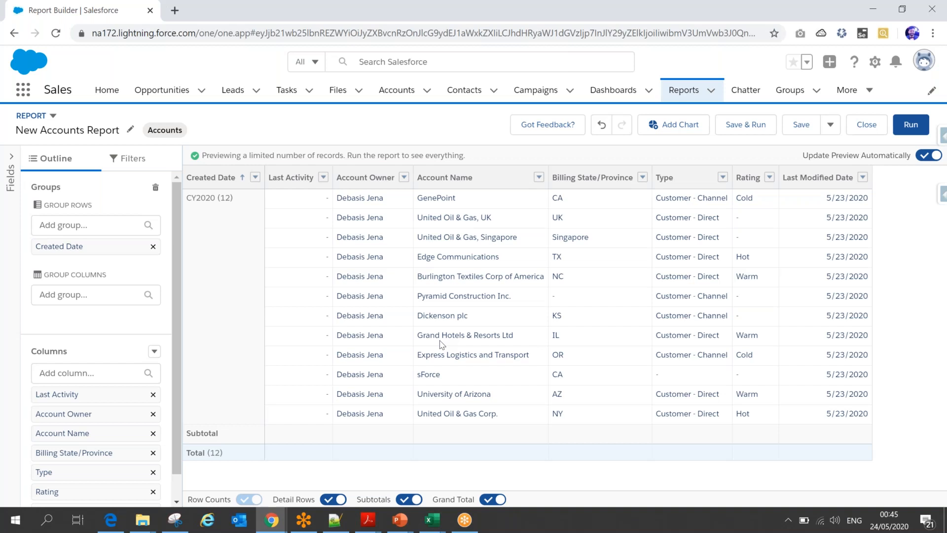
- Complete the red pen box around "Account creation by calendar year" on the PowerPoint slide, and group the Salesforce report rows by Account Owner
{"action": "left_click", "coordinate": [404, 178]}
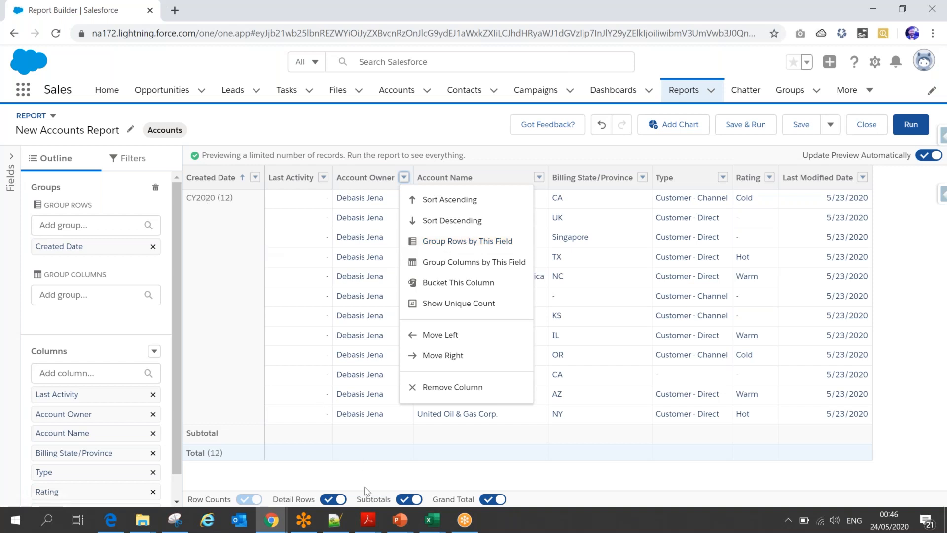
{"action": "left_click", "coordinate": [427, 475]}
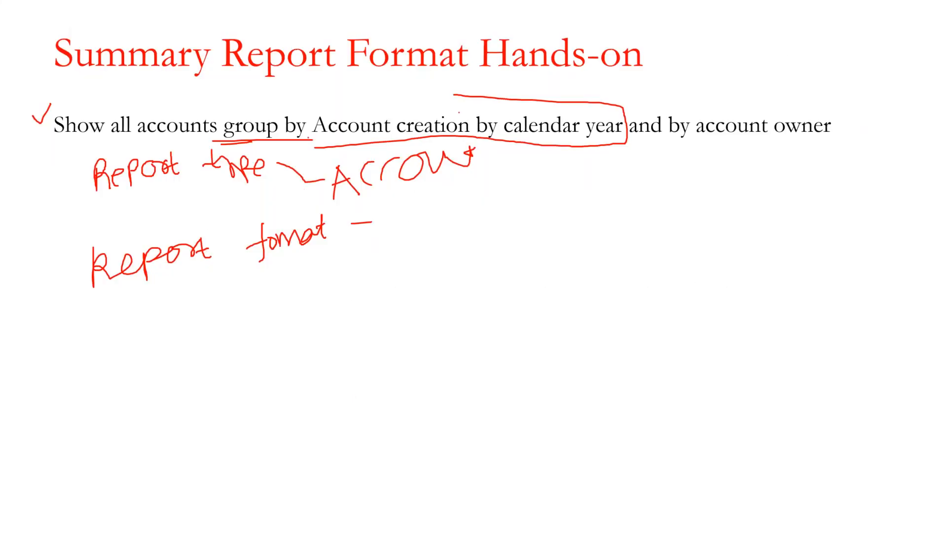
{"action": "mouse_move", "coordinate": [622, 118]}
{"action": "left_mouse_down"}
{"action": "mouse_move", "coordinate": [595, 96]}
{"action": "mouse_move", "coordinate": [308, 106]}
{"action": "mouse_move", "coordinate": [312, 149]}
{"action": "mouse_move", "coordinate": [352, 143]}
{"action": "left_mouse_up"}
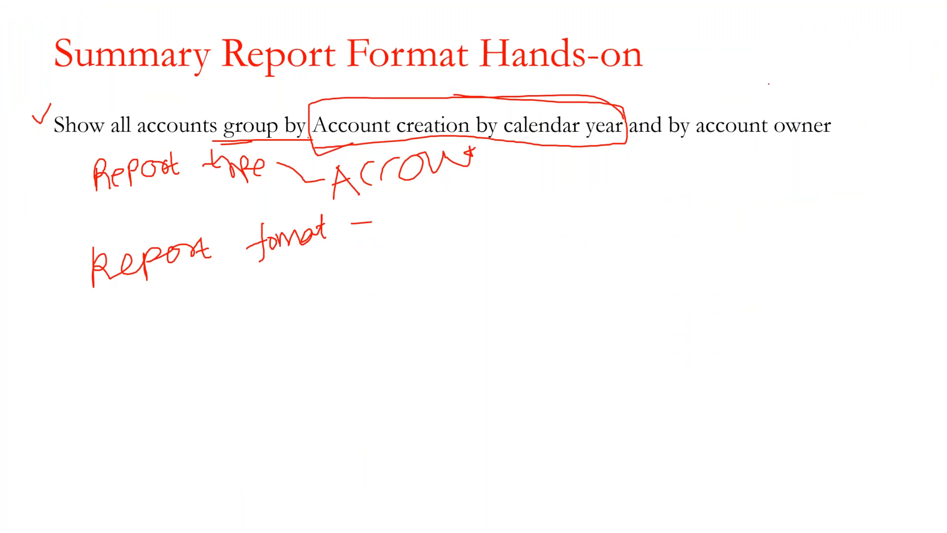
{"action": "mouse_move", "coordinate": [870, 105]}
{"action": "left_mouse_down"}
{"action": "mouse_move", "coordinate": [727, 88]}
{"action": "mouse_move", "coordinate": [695, 152]}
{"action": "mouse_move", "coordinate": [890, 131]}
{"action": "mouse_move", "coordinate": [867, 106]}
{"action": "left_mouse_up"}
{"action": "key", "text": "alt+Tab"}
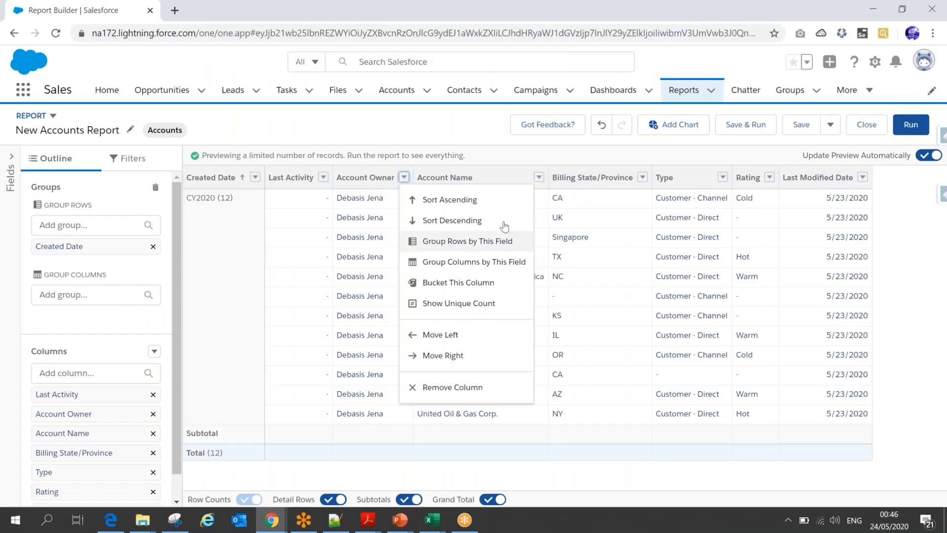
{"action": "left_click", "coordinate": [471, 242]}
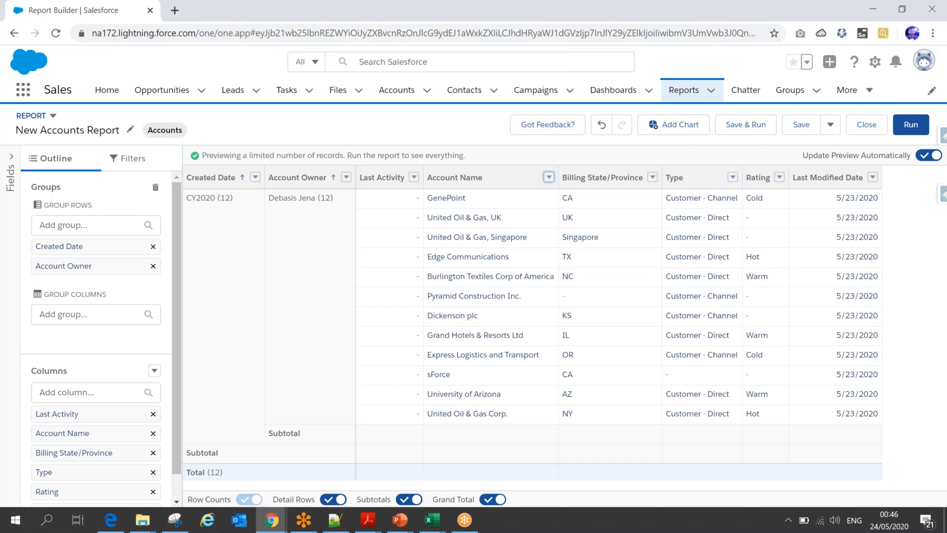
- Add Rating as a further row grouping in the report
{"action": "left_click", "coordinate": [779, 178]}
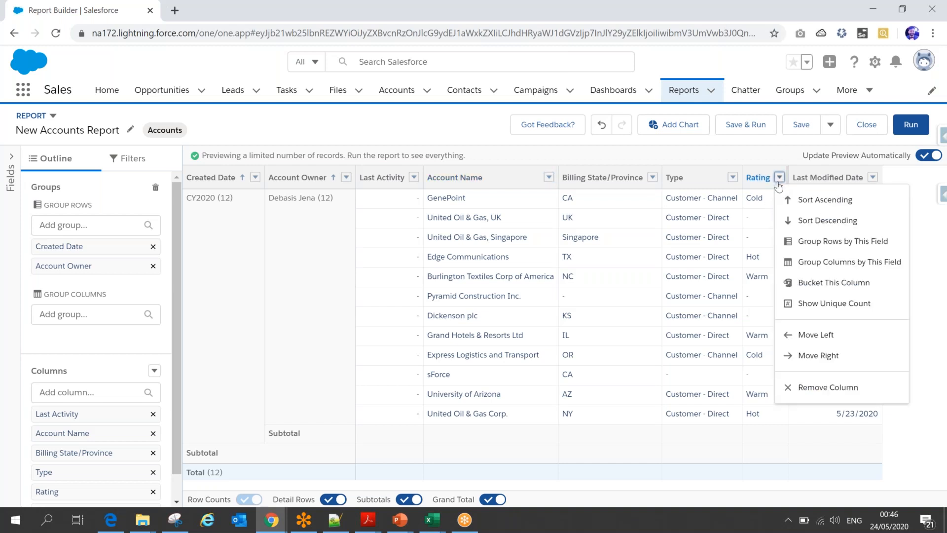
{"action": "left_click", "coordinate": [801, 243]}
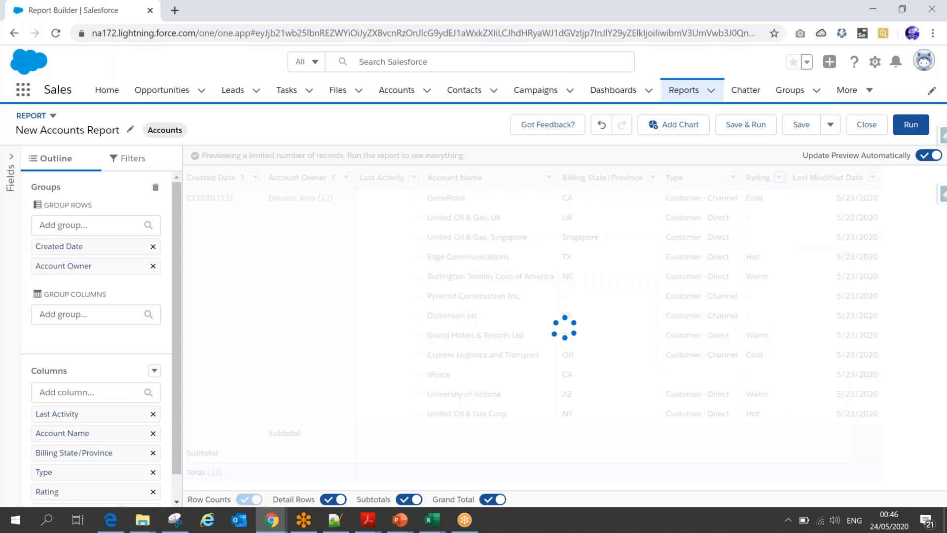
- Switch to the PowerPoint slide show, underline "three levels of grouping" on the Summary Report Format slide, and return to the report builder
{"action": "left_click", "coordinate": [790, 177]}
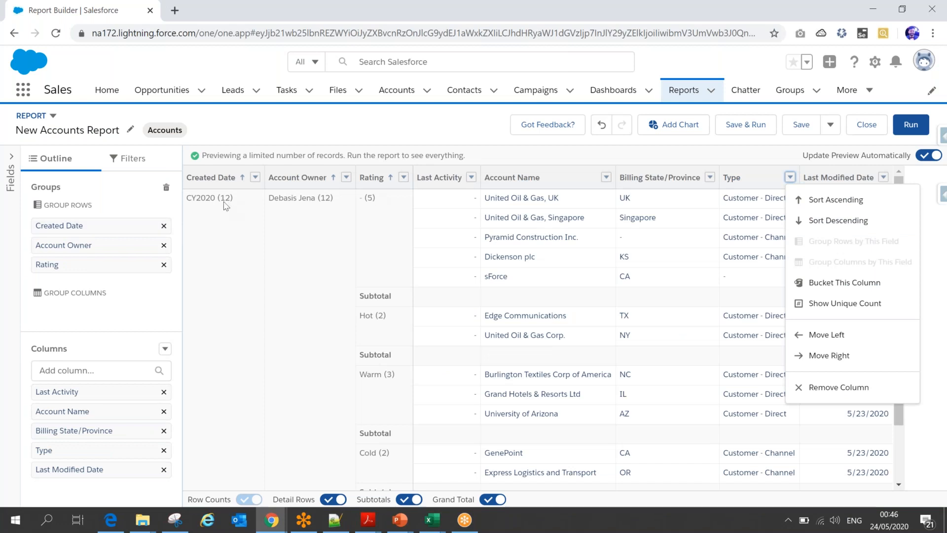
{"action": "left_click", "coordinate": [401, 521]}
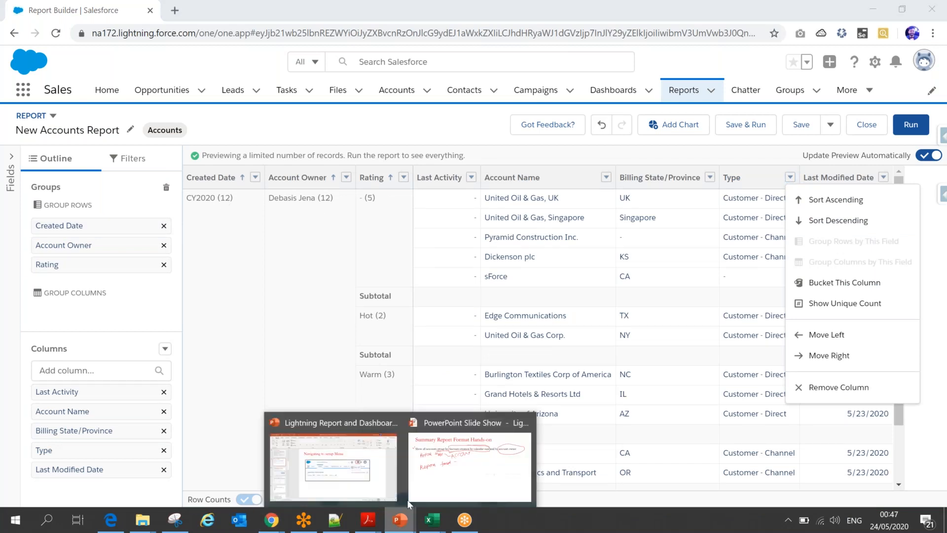
{"action": "left_click", "coordinate": [446, 467]}
{"action": "key", "text": "Left"}
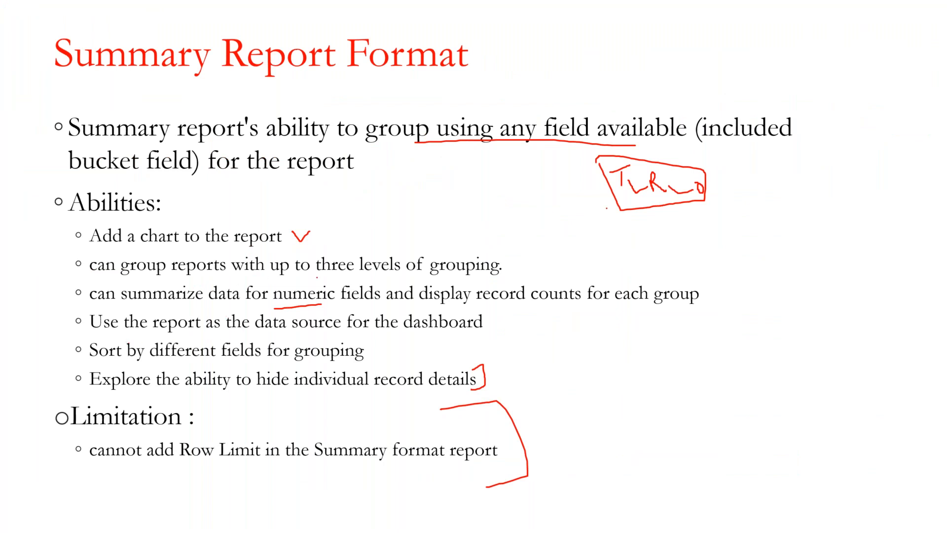
{"action": "left_click_drag", "start_coordinate": [317, 281], "coordinate": [491, 282]}
{"action": "key", "text": "alt+Tab"}
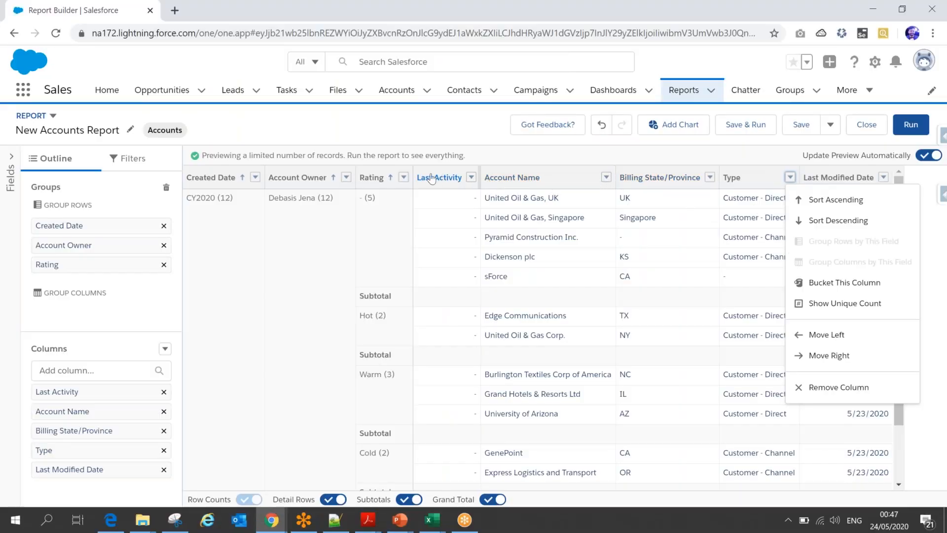
- Remove the Rating row grouping and add Rating back to the report as a column
{"action": "left_click", "coordinate": [403, 177]}
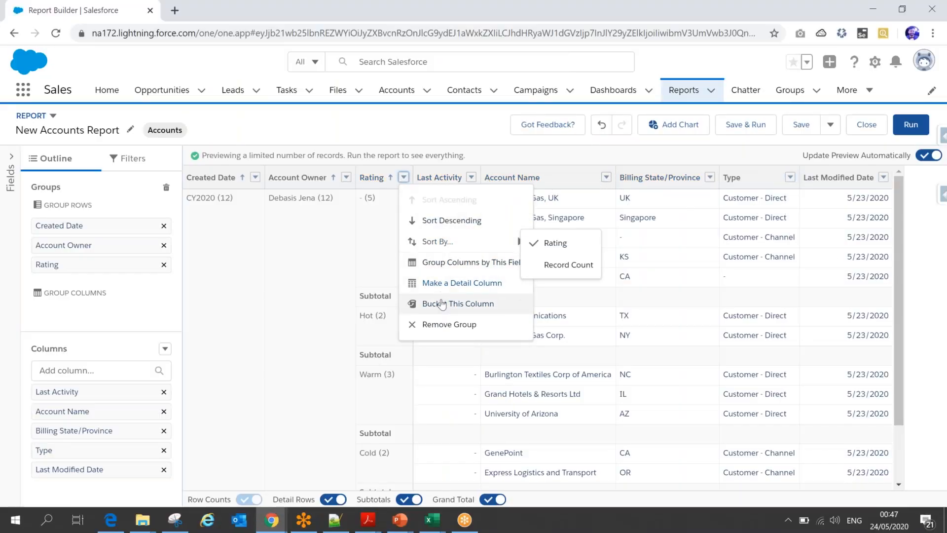
{"action": "left_click", "coordinate": [445, 324]}
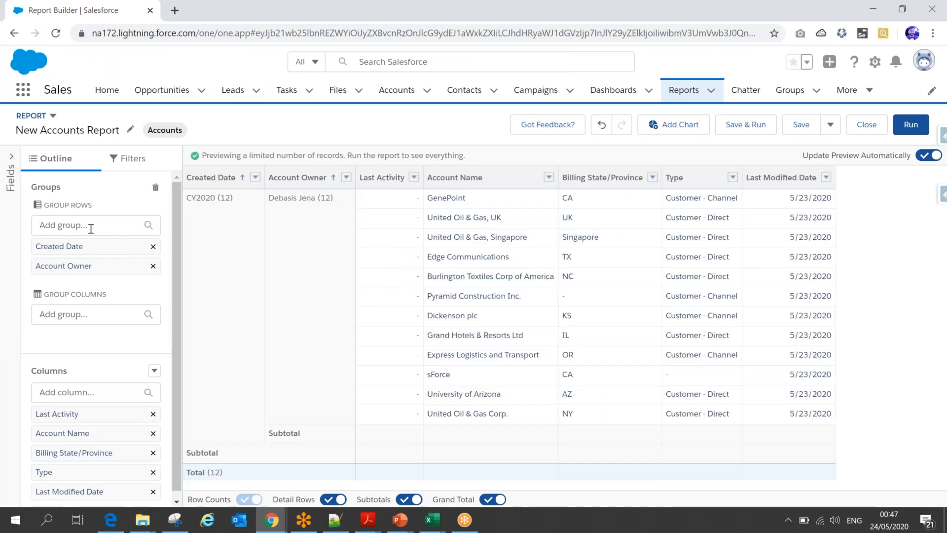
{"action": "left_click", "coordinate": [89, 392]}
{"action": "type", "text": "rat"}
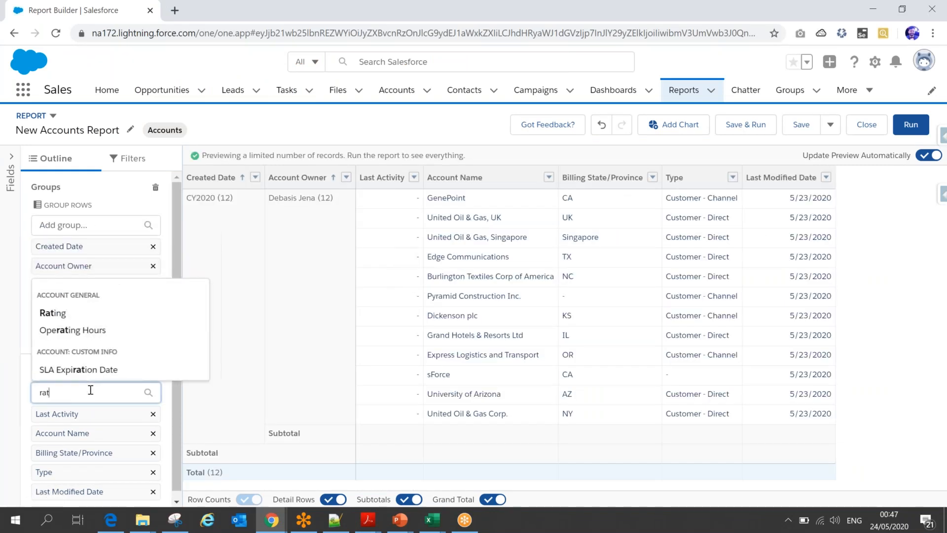
{"action": "left_click", "coordinate": [59, 314]}
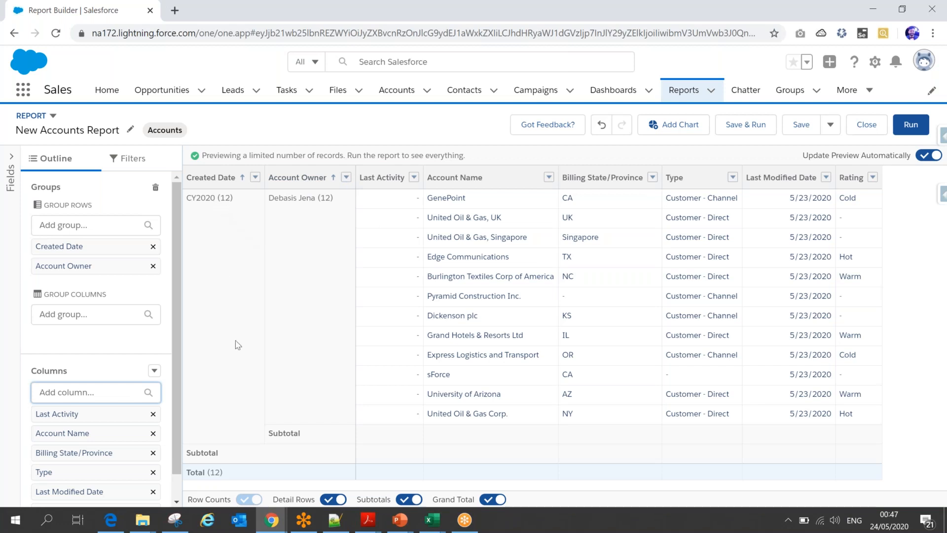
- Remove the Account Owner and Created Date row groupings from the report
{"action": "left_click", "coordinate": [346, 178]}
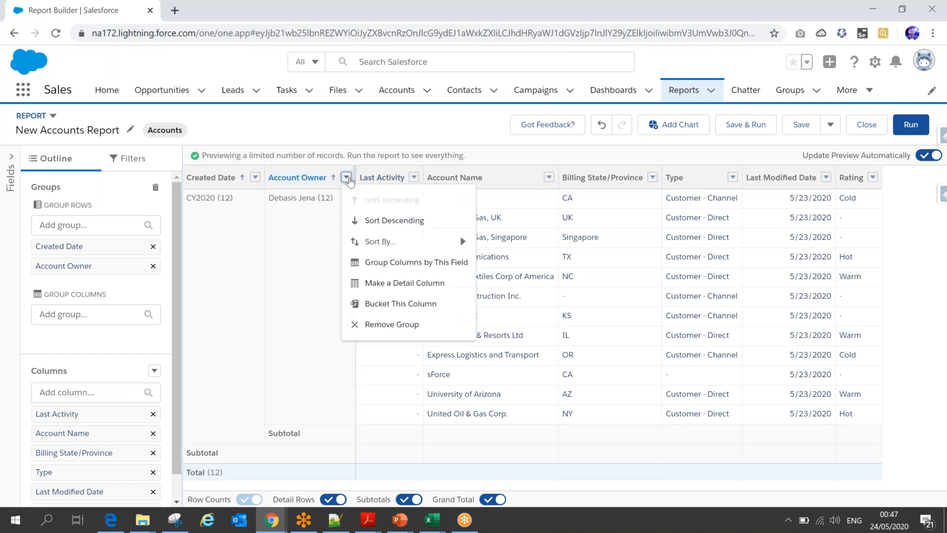
{"action": "left_click", "coordinate": [383, 323]}
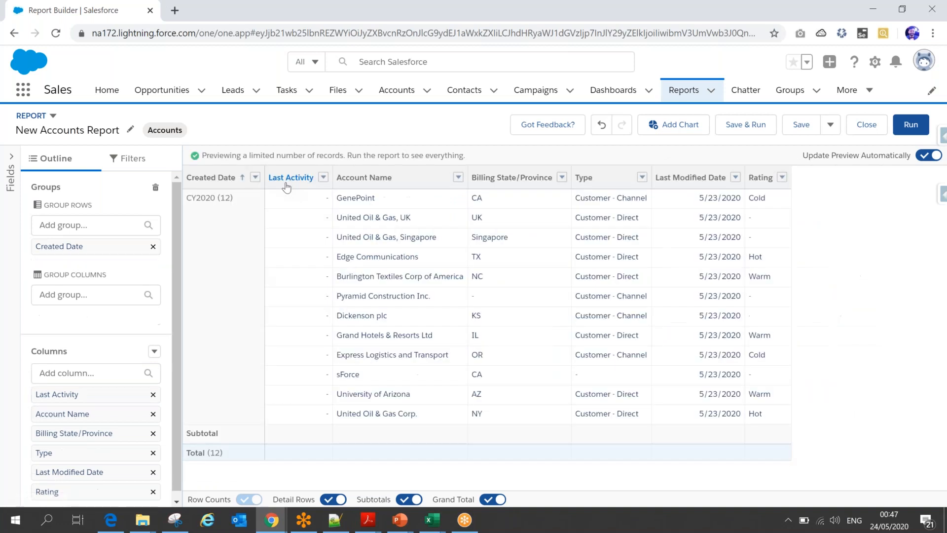
{"action": "left_click", "coordinate": [255, 177]}
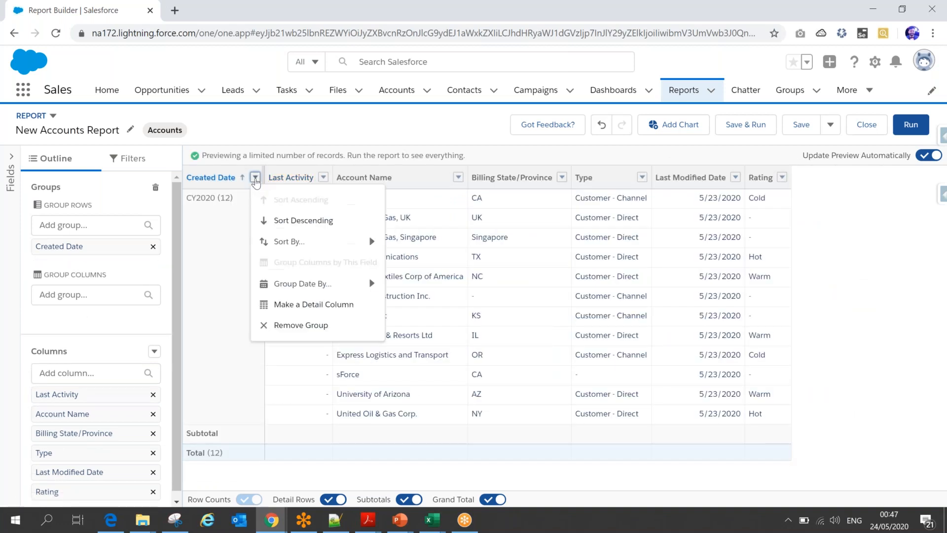
{"action": "left_click", "coordinate": [293, 325]}
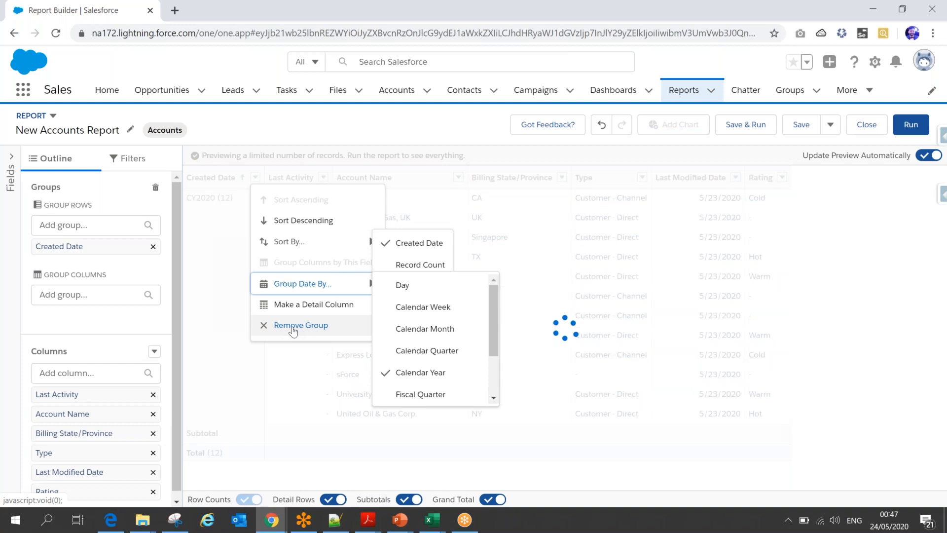
{"action": "left_click", "coordinate": [98, 227]}
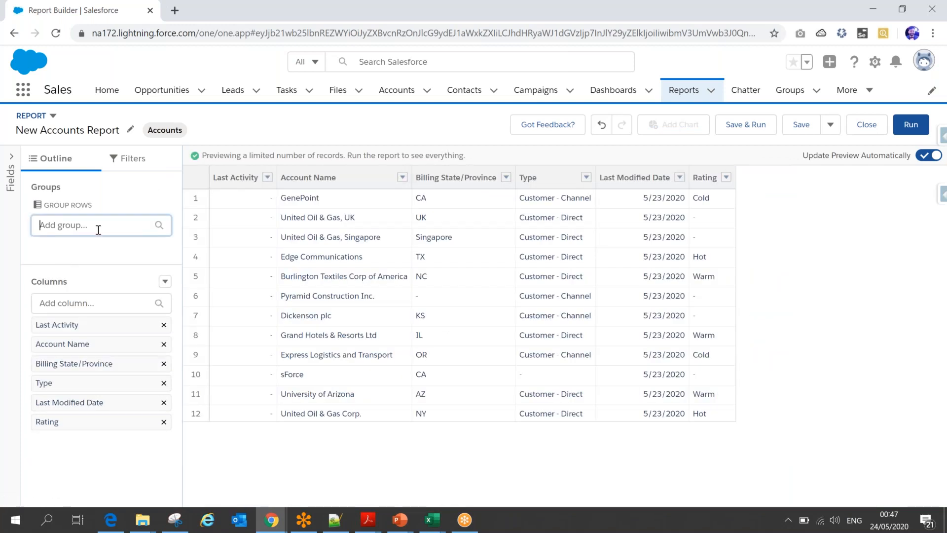
{"action": "left_click", "coordinate": [118, 197]}
- Add Created Date and Account Owner as columns in the report
{"action": "left_click", "coordinate": [72, 301]}
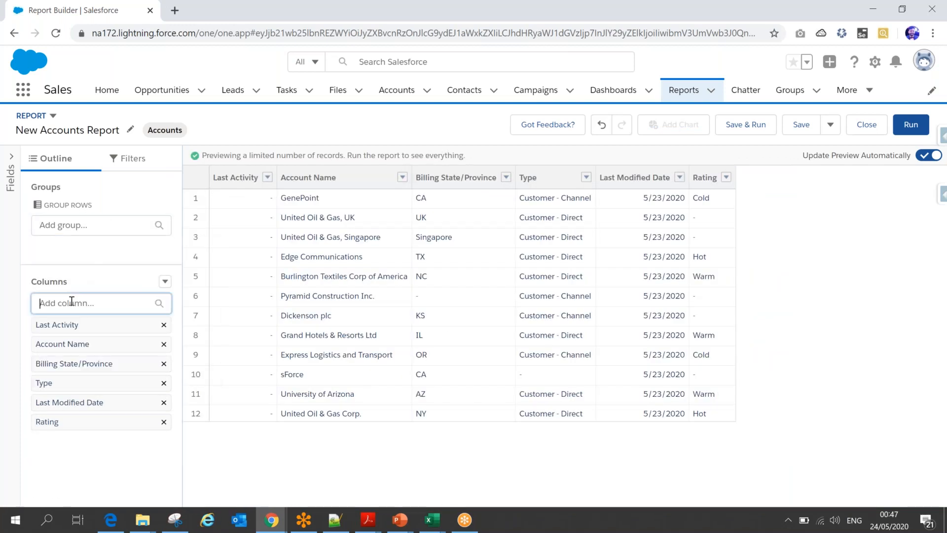
{"action": "type", "text": "crea"}
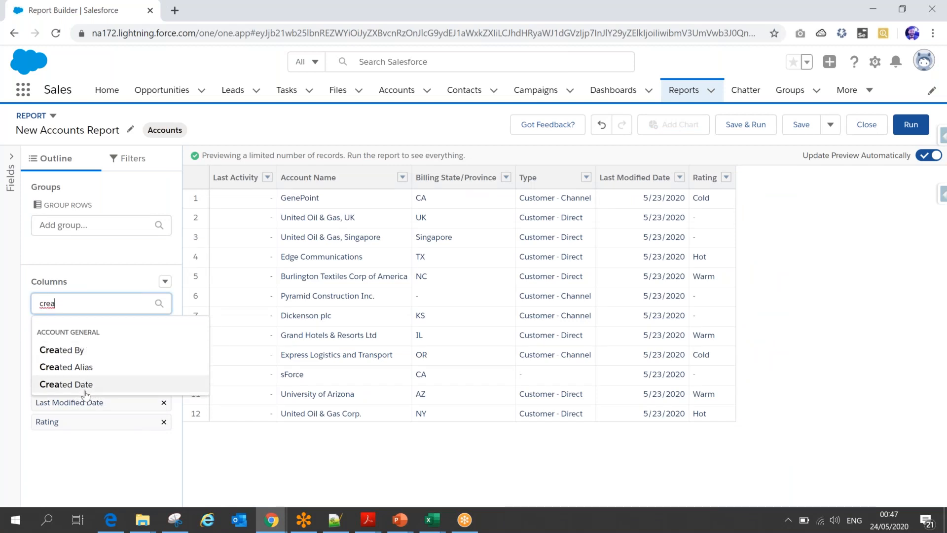
{"action": "left_click", "coordinate": [86, 384]}
{"action": "left_click", "coordinate": [51, 303]}
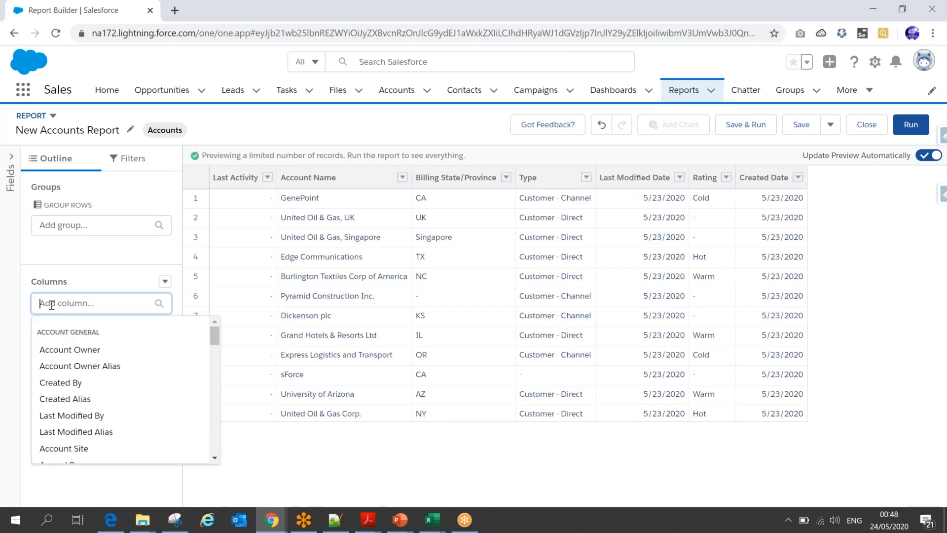
{"action": "type", "text": "account"}
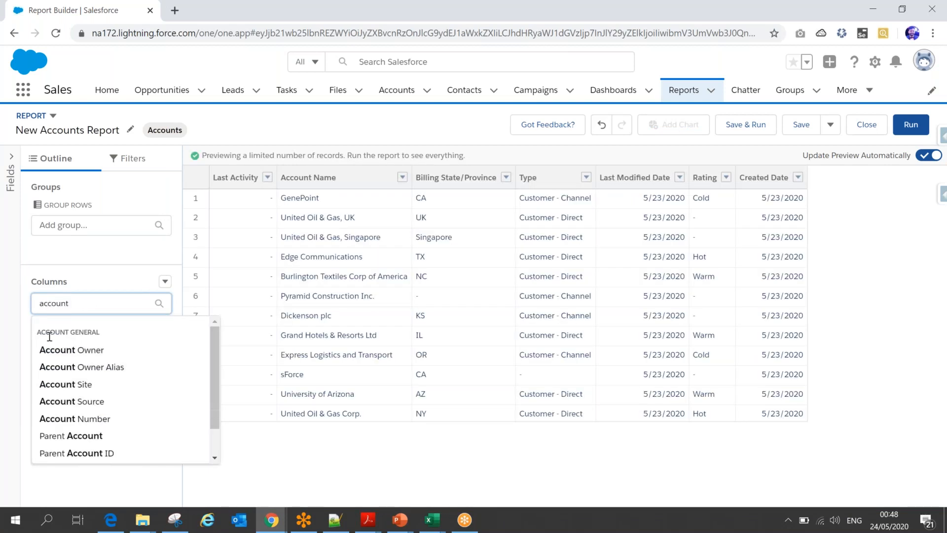
{"action": "left_click", "coordinate": [77, 349]}
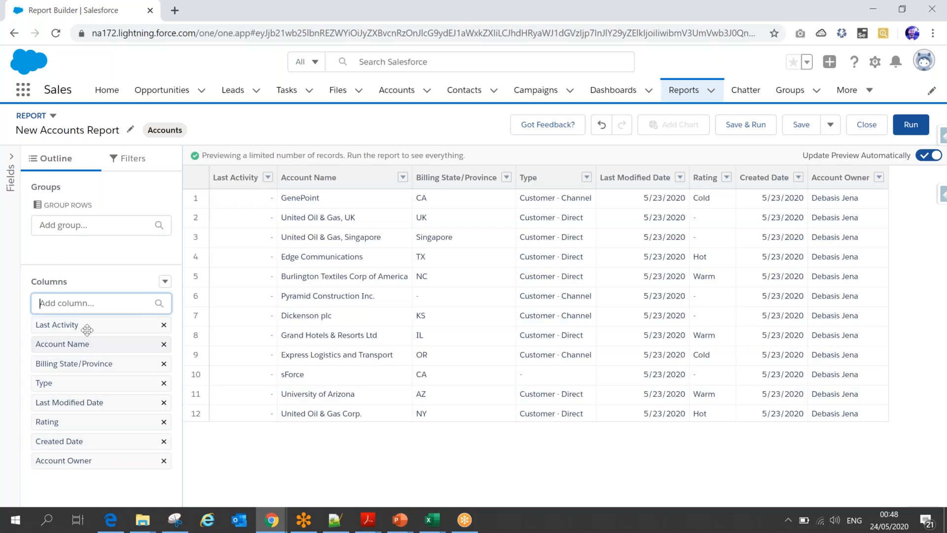
- Group the report rows by Billing State/Province and then by Type, and check the CA group in the preview
{"action": "left_click", "coordinate": [508, 178]}
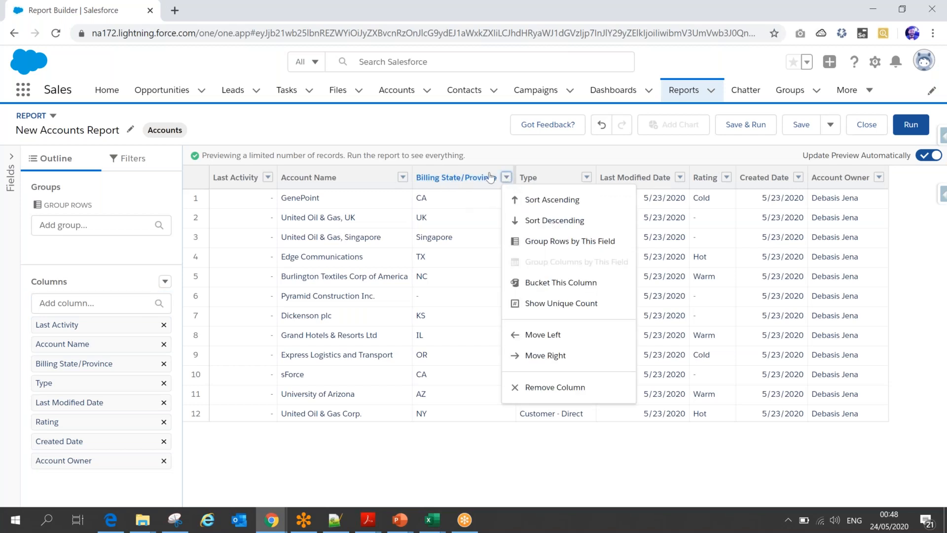
{"action": "left_click", "coordinate": [558, 245]}
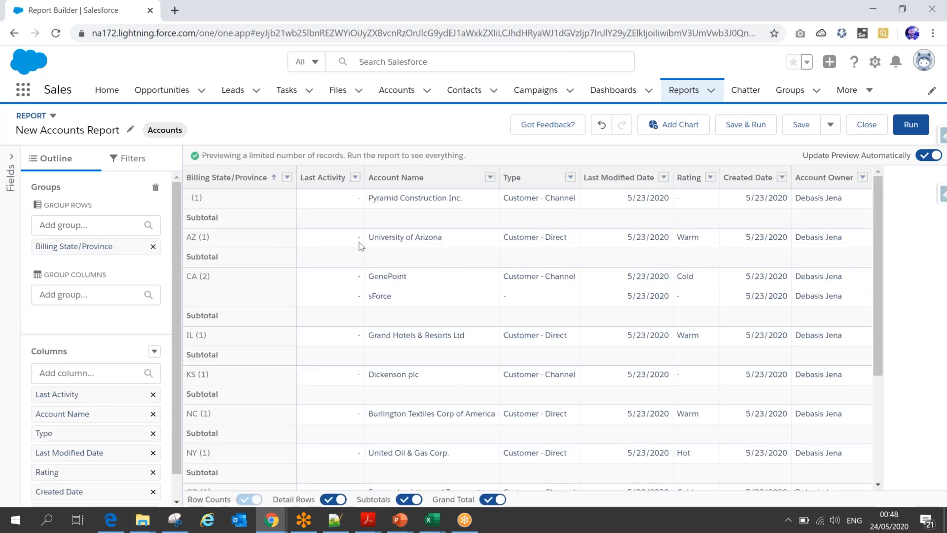
{"action": "left_click", "coordinate": [570, 178]}
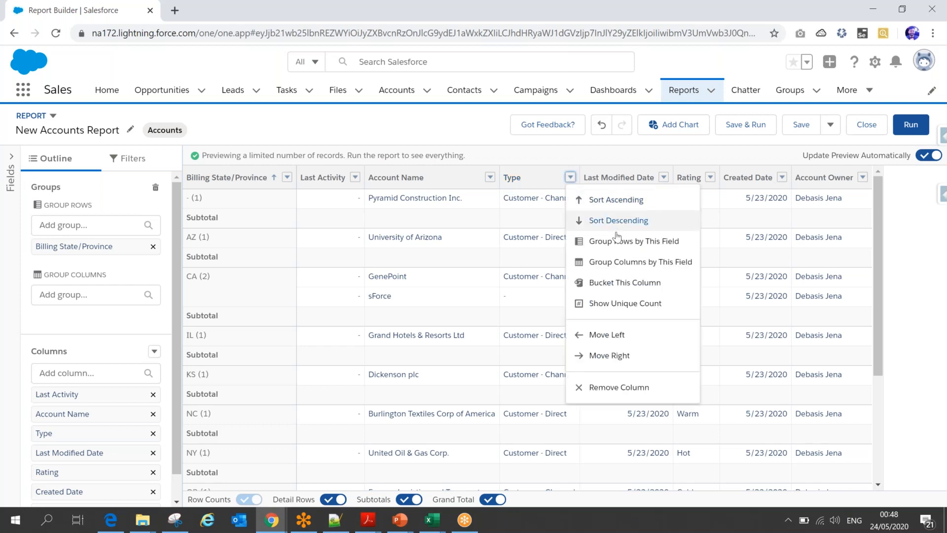
{"action": "left_click", "coordinate": [620, 242]}
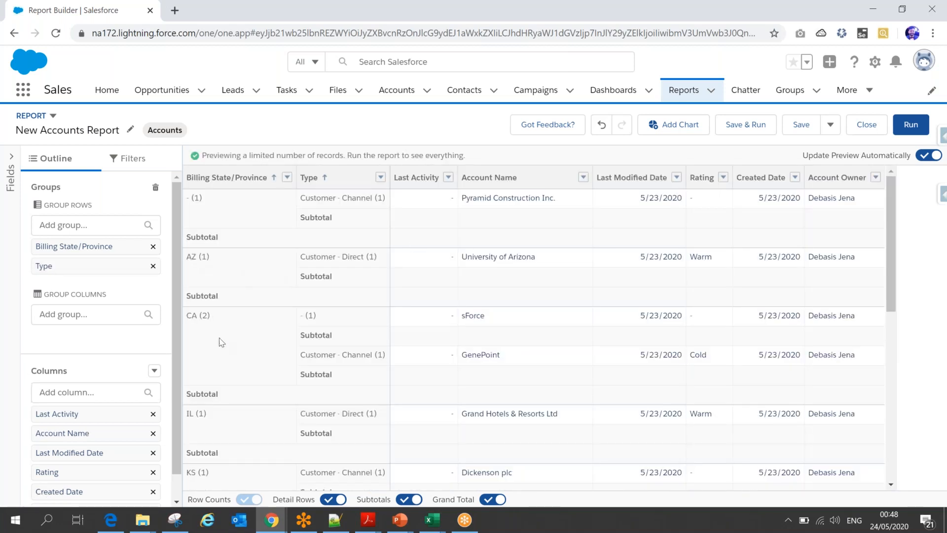
{"action": "double_click", "coordinate": [195, 317]}
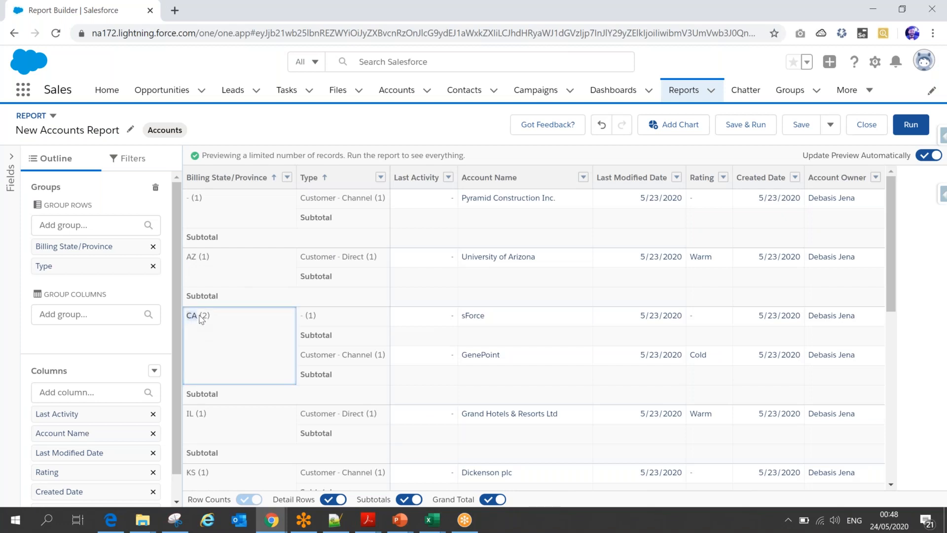
{"action": "left_click", "coordinate": [345, 322]}
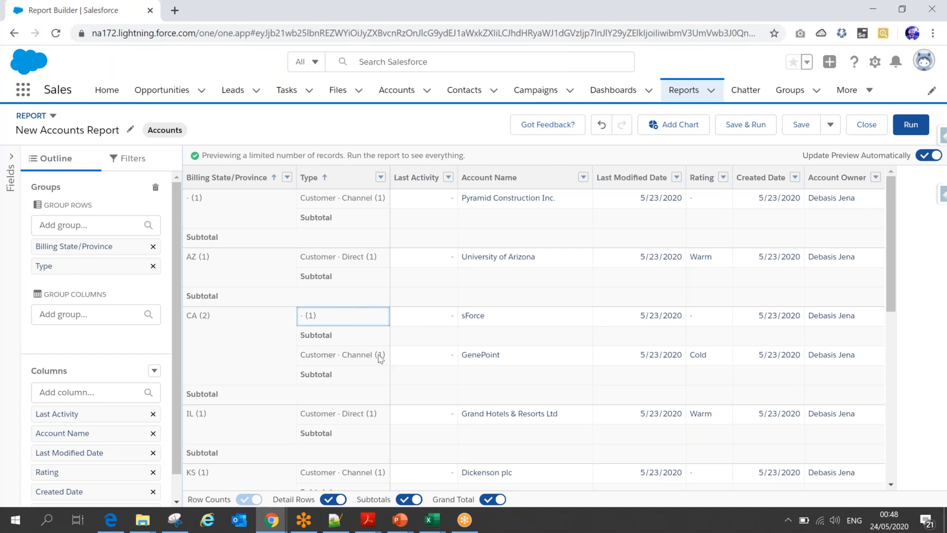
{"action": "left_click_drag", "start_coordinate": [891, 235], "coordinate": [885, 186]}
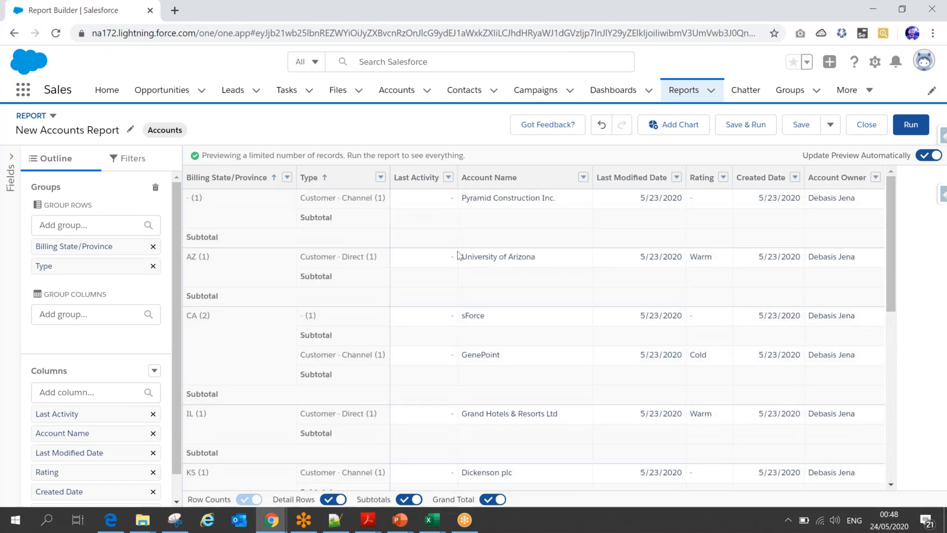
- Replace the Type row grouping with Rating and look through the grouped accounts
{"action": "left_click", "coordinate": [380, 178]}
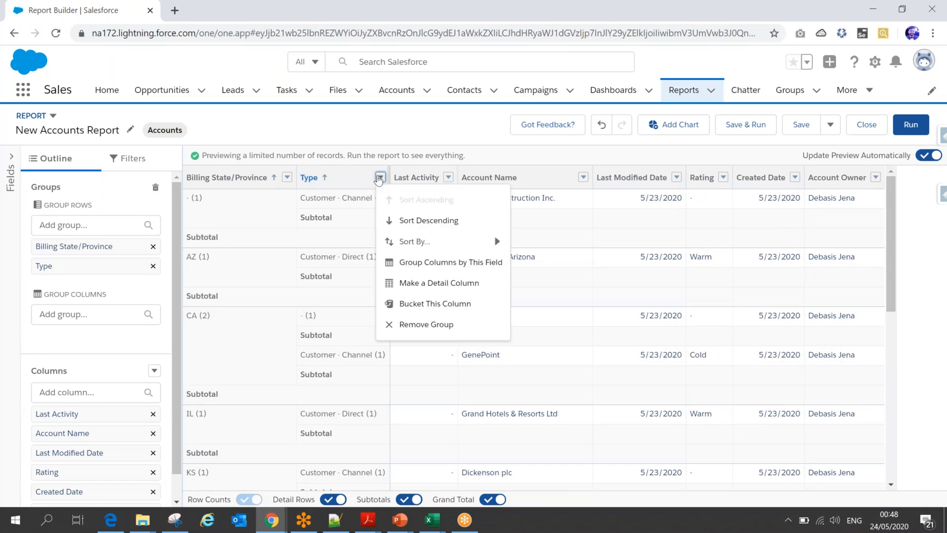
{"action": "left_click", "coordinate": [427, 329]}
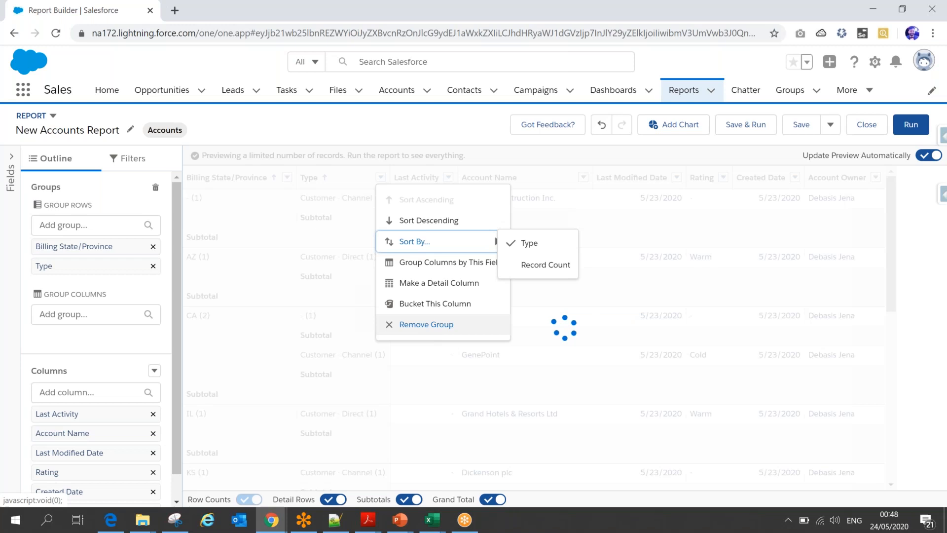
{"action": "left_click", "coordinate": [630, 177]}
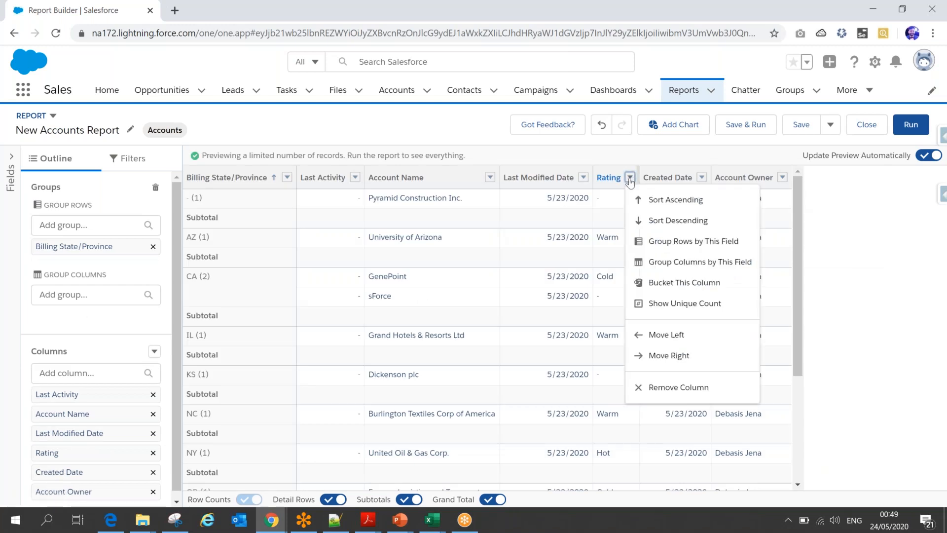
{"action": "left_click", "coordinate": [665, 245]}
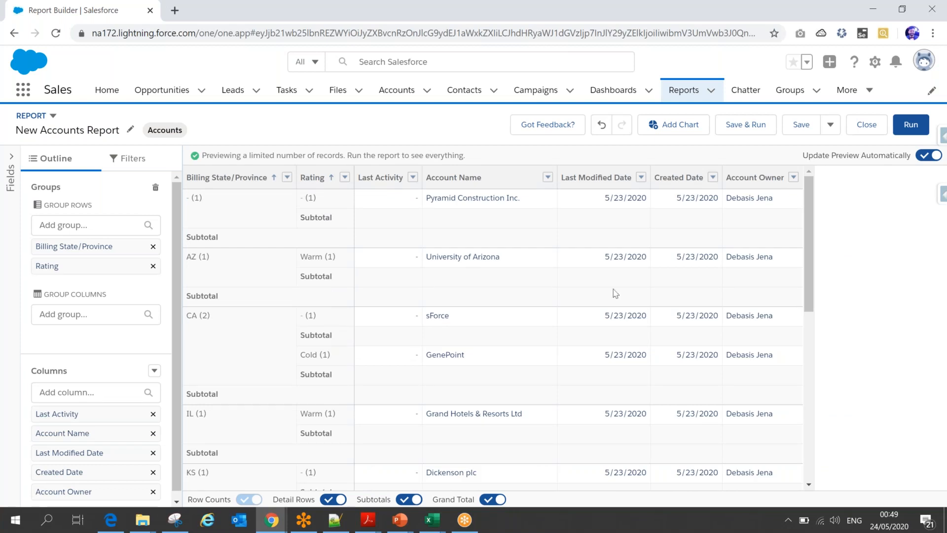
{"action": "scroll", "coordinate": [809, 218], "scroll_direction": "down", "scroll_amount": 2}
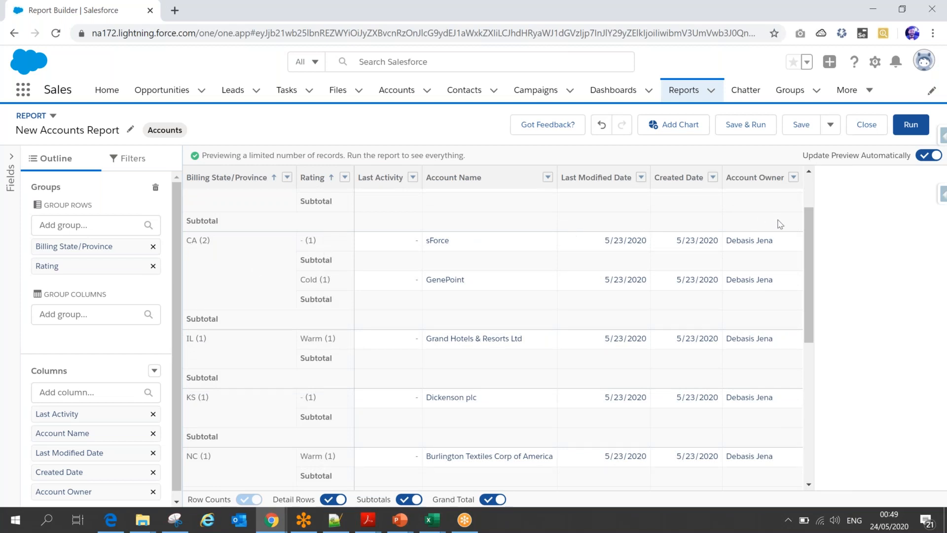
{"action": "left_click_drag", "start_coordinate": [810, 229], "coordinate": [814, 197]}
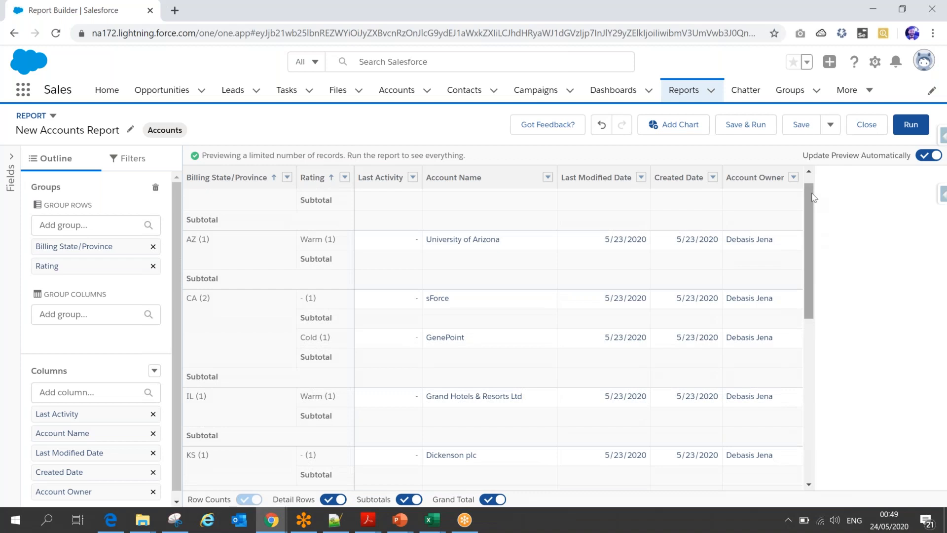
- Remove the Billing State/Province and Rating row groupings from the report
{"action": "left_click", "coordinate": [547, 177]}
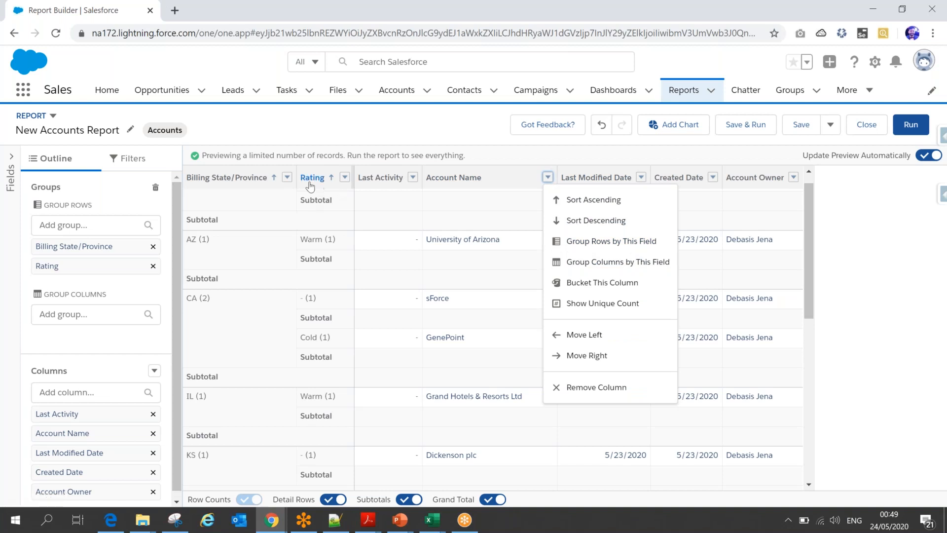
{"action": "left_click", "coordinate": [286, 178]}
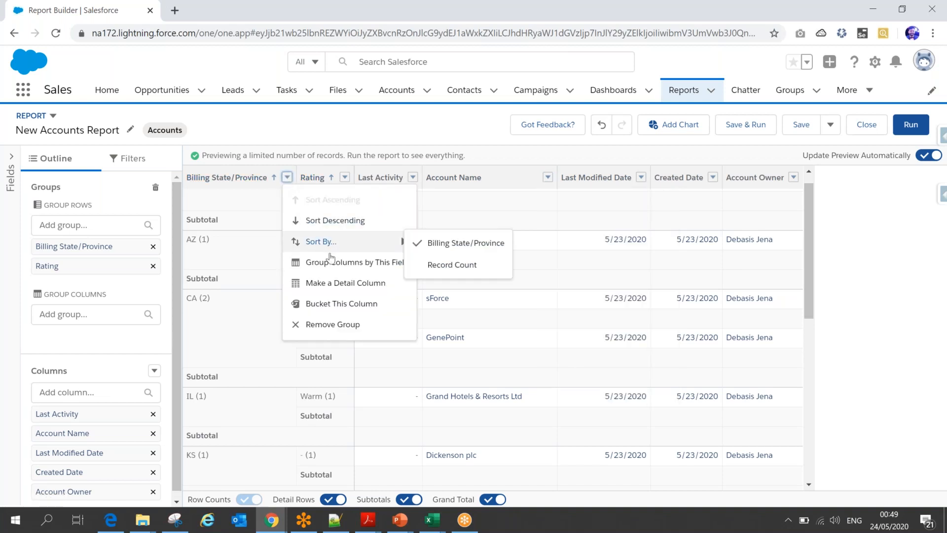
{"action": "left_click", "coordinate": [334, 324]}
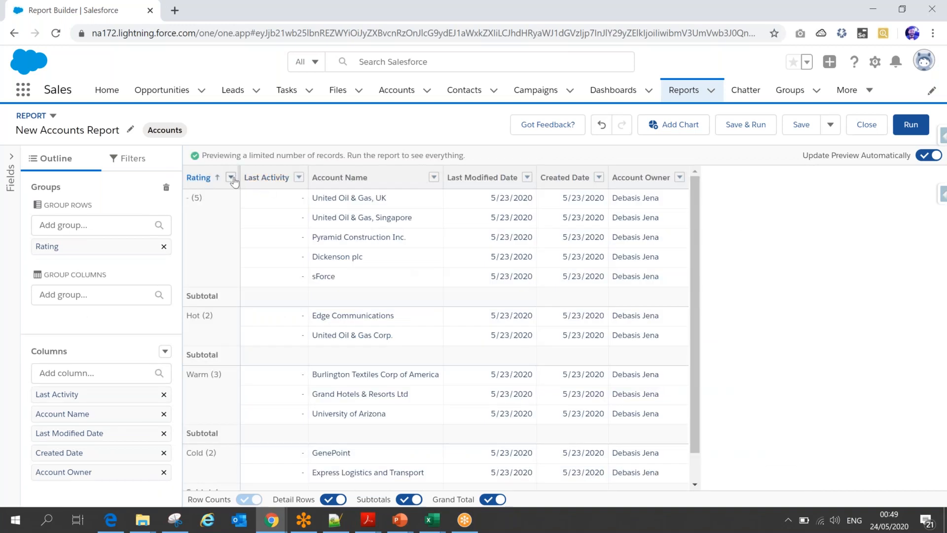
{"action": "left_click", "coordinate": [230, 177]}
{"action": "left_click", "coordinate": [268, 324]}
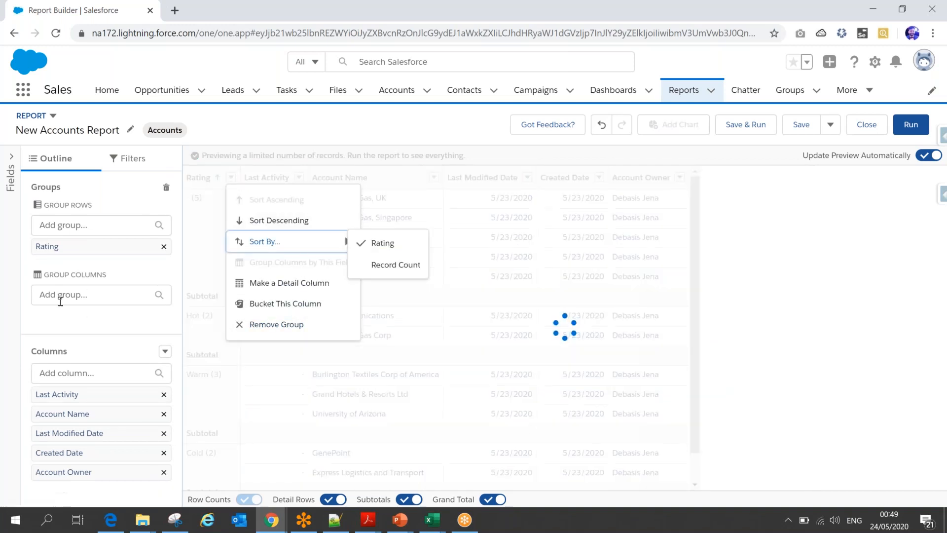
- Group the report rows by Created Date and set the date grouping to Calendar Year
{"action": "left_click", "coordinate": [93, 227]}
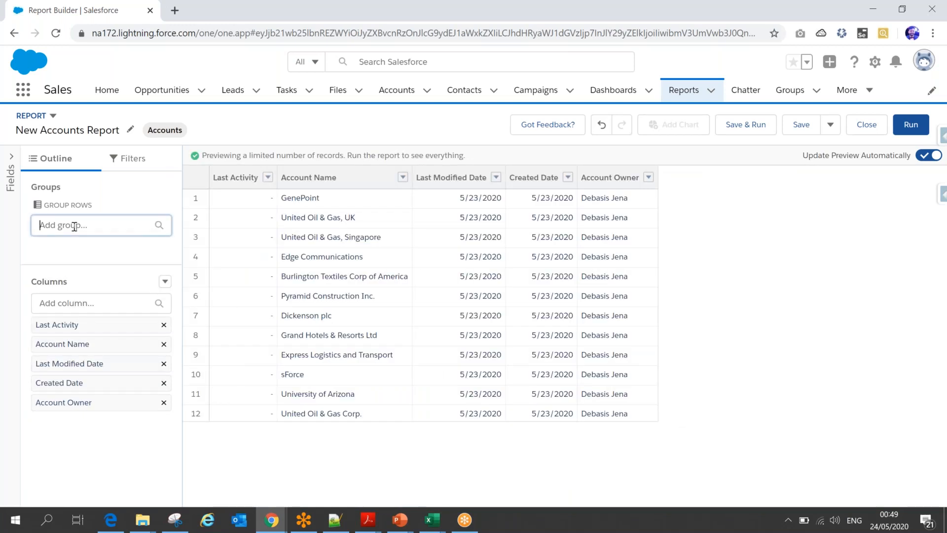
{"action": "type", "text": "crea"}
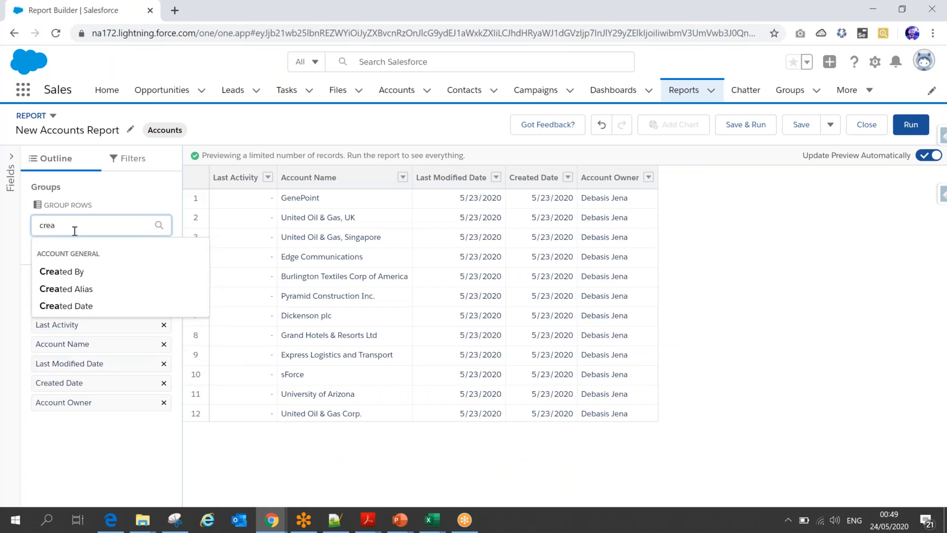
{"action": "left_click", "coordinate": [66, 306]}
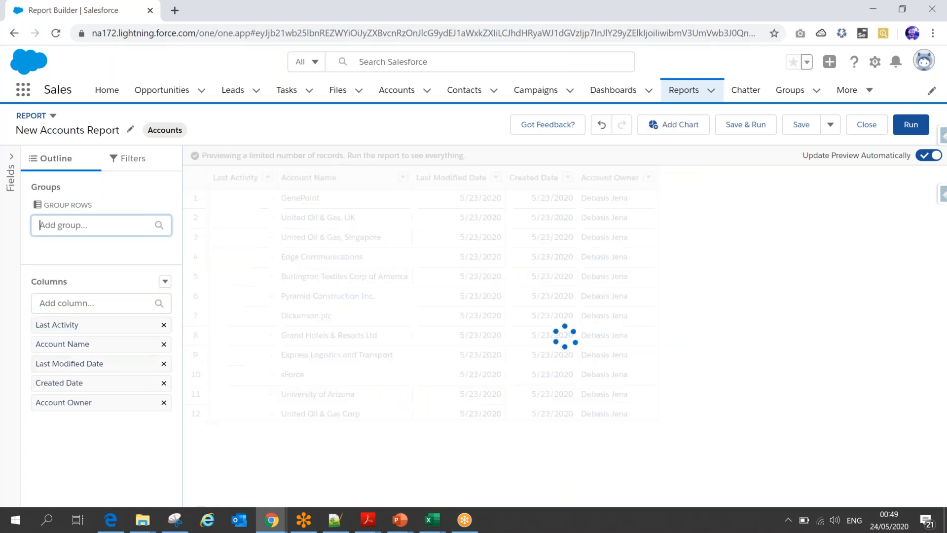
{"action": "left_click", "coordinate": [255, 177]}
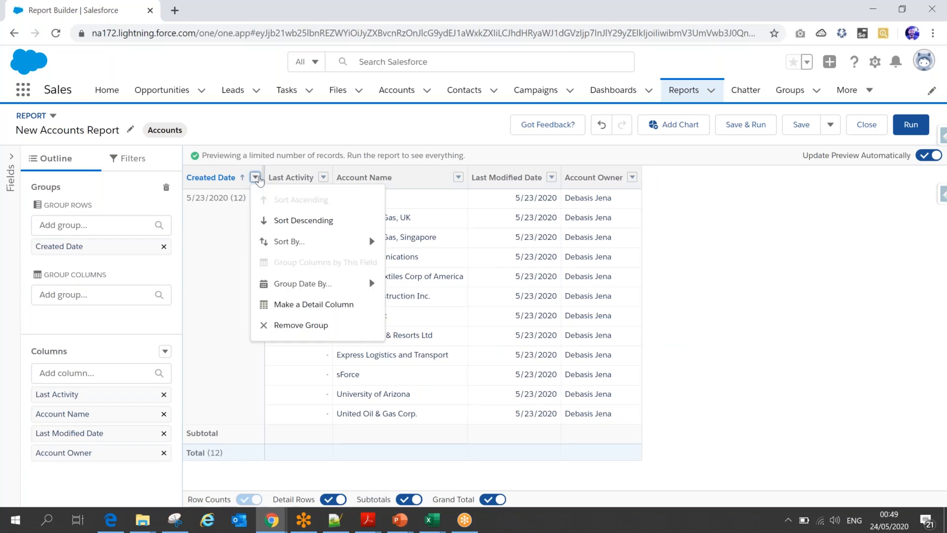
{"action": "mouse_move", "coordinate": [306, 284]}
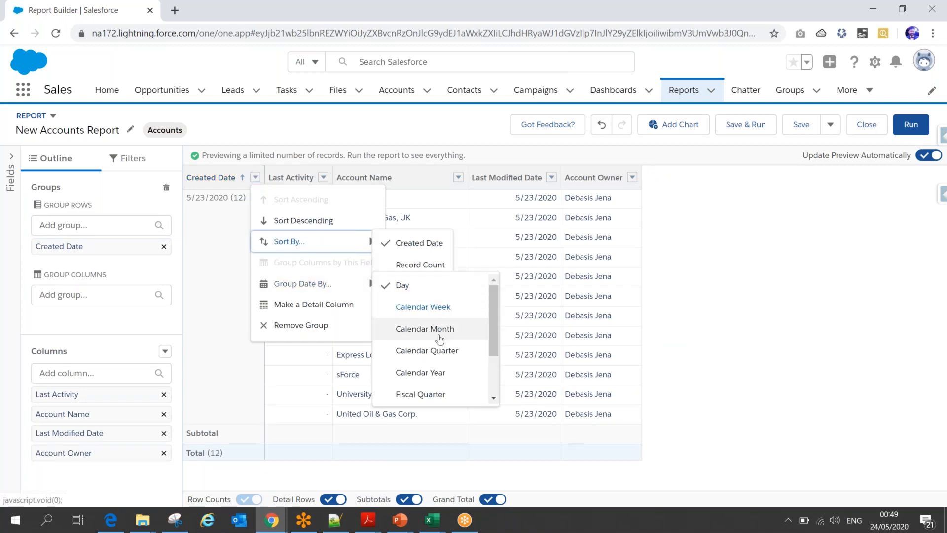
{"action": "left_click", "coordinate": [436, 372]}
- Add Account Owner as the second row grouping, below Created Date
{"action": "left_click", "coordinate": [72, 225]}
{"action": "type", "text": "own"}
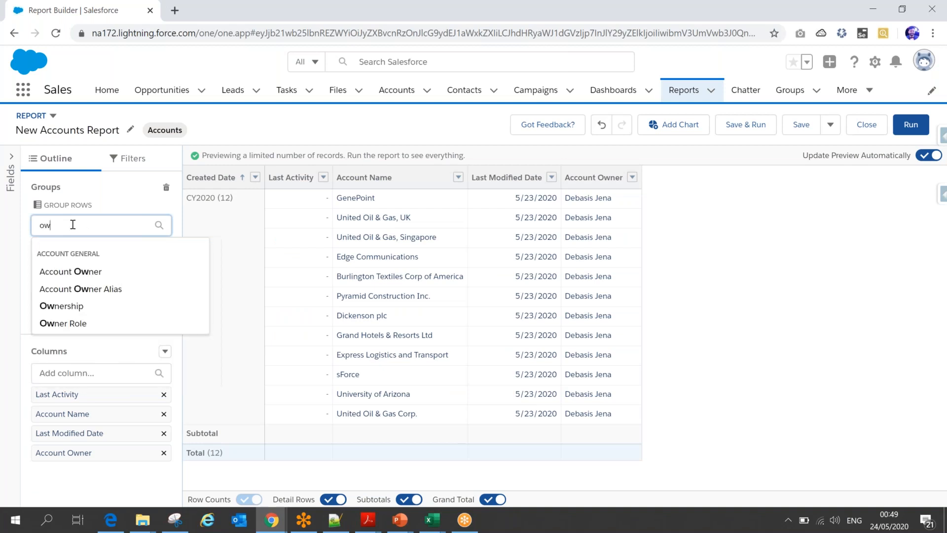
{"action": "left_click", "coordinate": [83, 272]}
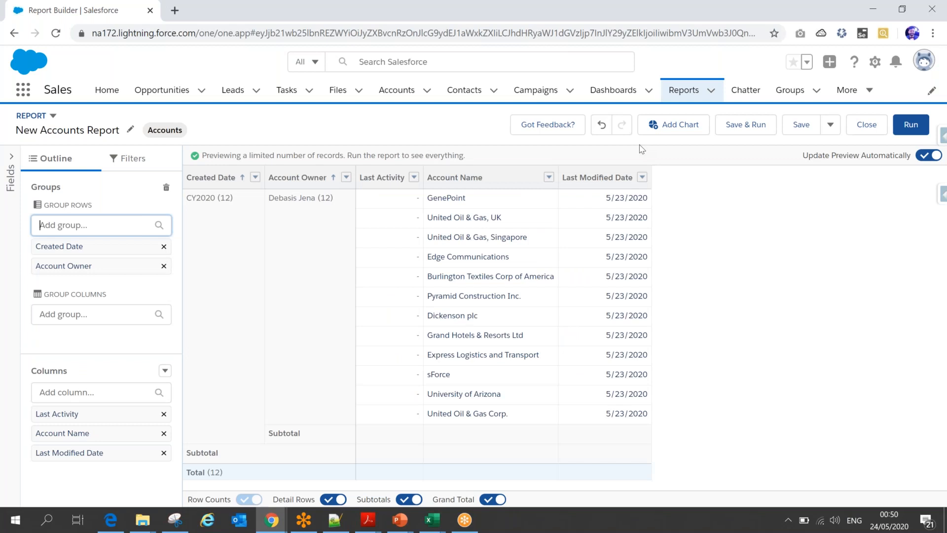
- Rename the report "All Account by creation year and owner"
{"action": "left_click", "coordinate": [798, 125]}
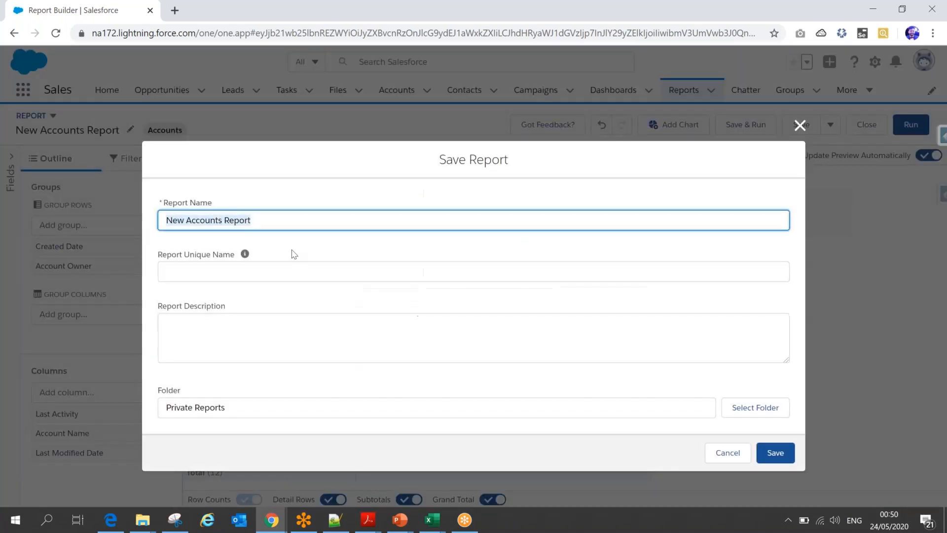
{"action": "left_click", "coordinate": [799, 126]}
{"action": "left_click", "coordinate": [129, 129]}
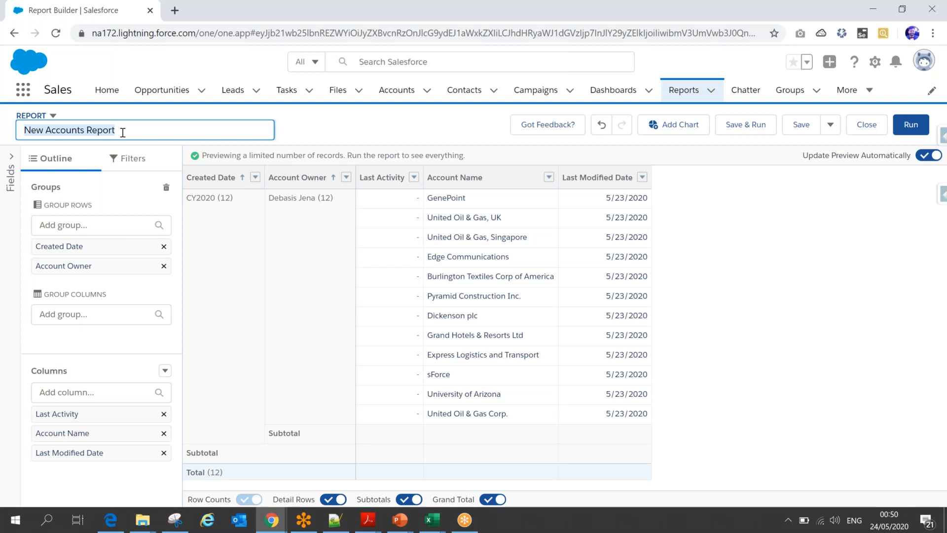
{"action": "type", "text": "All Accoun"}
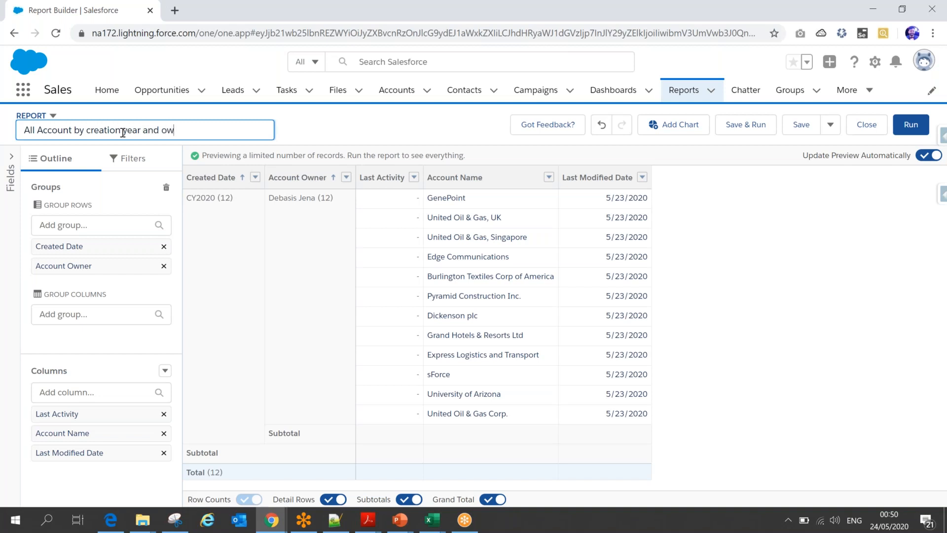
{"action": "left_click", "coordinate": [394, 114]}
- Save the report to Private Reports with an auto-filled unique name and its report name copied as the description
{"action": "left_click", "coordinate": [801, 125]}
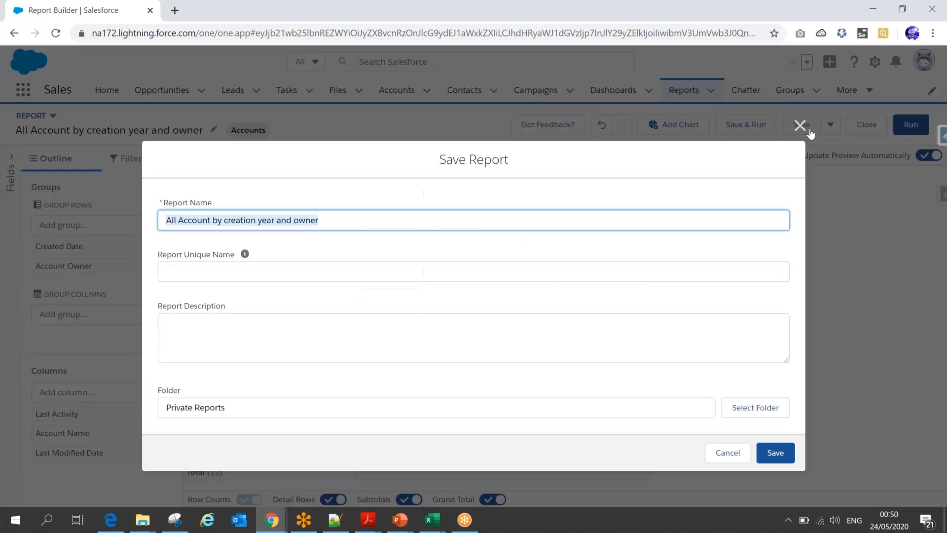
{"action": "left_click", "coordinate": [381, 276]}
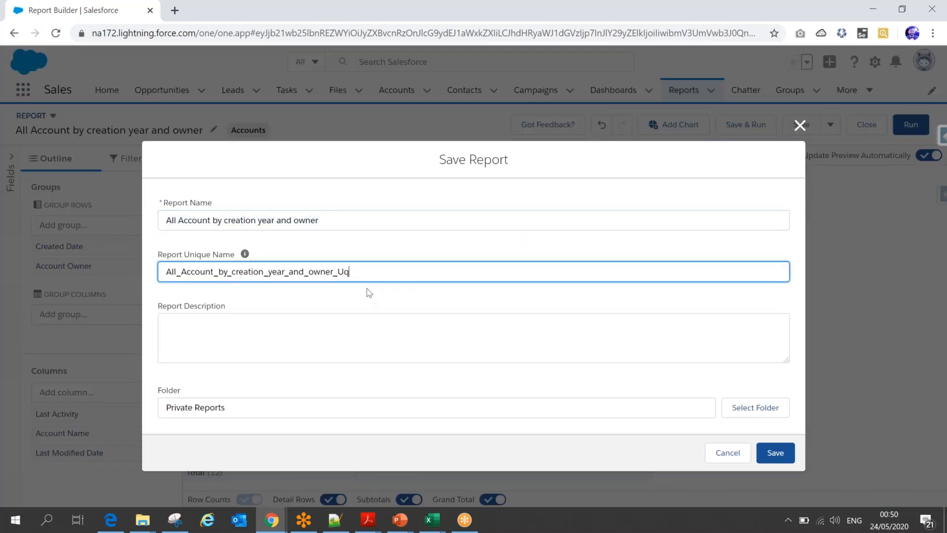
{"action": "key", "text": "Tab"}
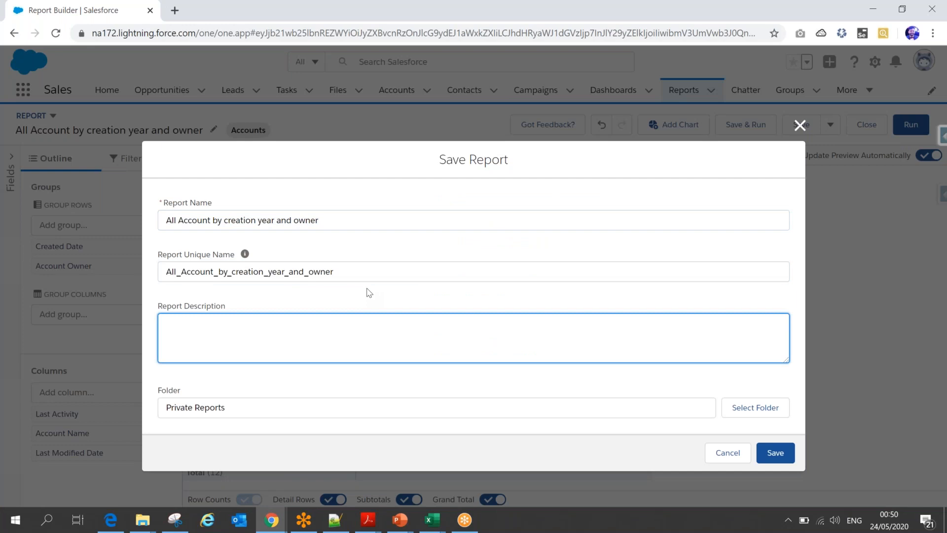
{"action": "left_click", "coordinate": [303, 221]}
{"action": "key", "text": "ctrl+a"}
{"action": "key", "text": "ctrl+c"}
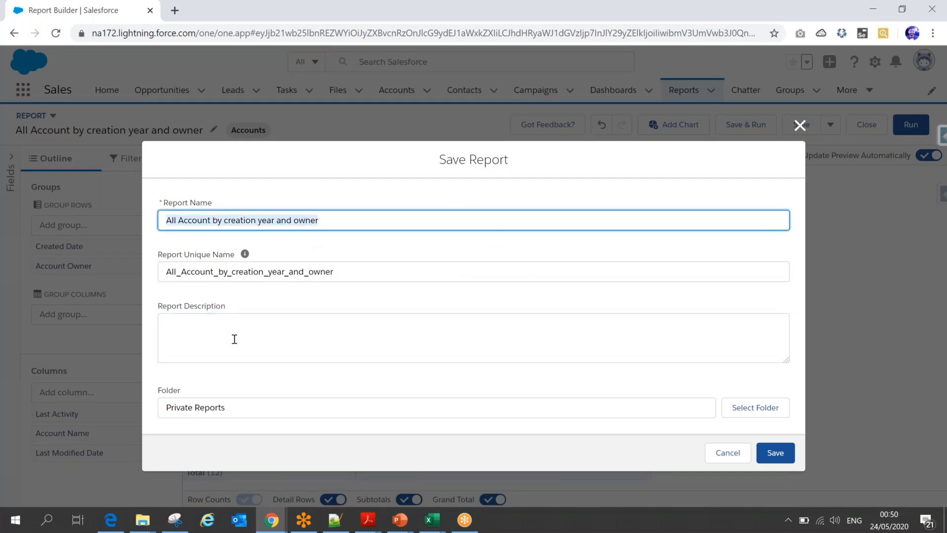
{"action": "left_click", "coordinate": [232, 338]}
{"action": "key", "text": "ctrl+v"}
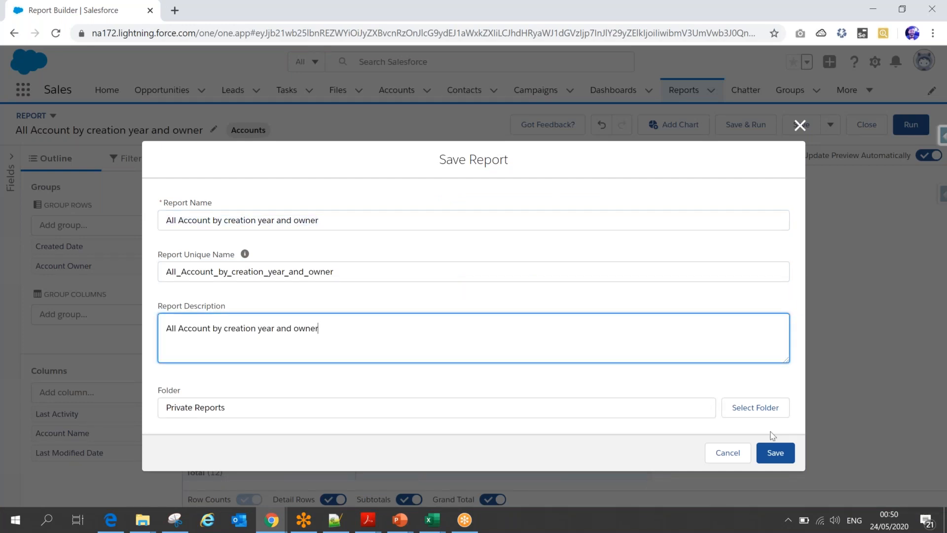
{"action": "left_click", "coordinate": [775, 451]}
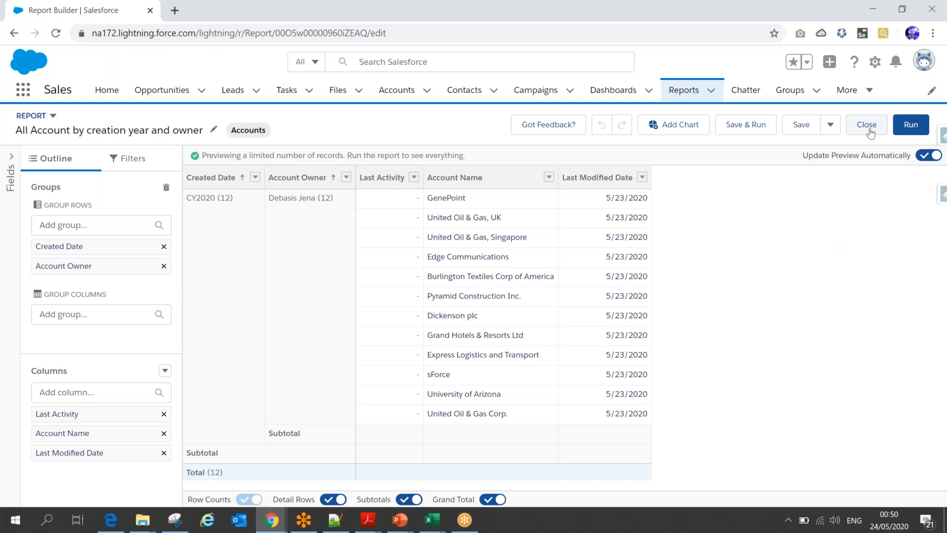
- Run the saved report and look through the grouped accounts down to the grand total
{"action": "left_click", "coordinate": [923, 71]}
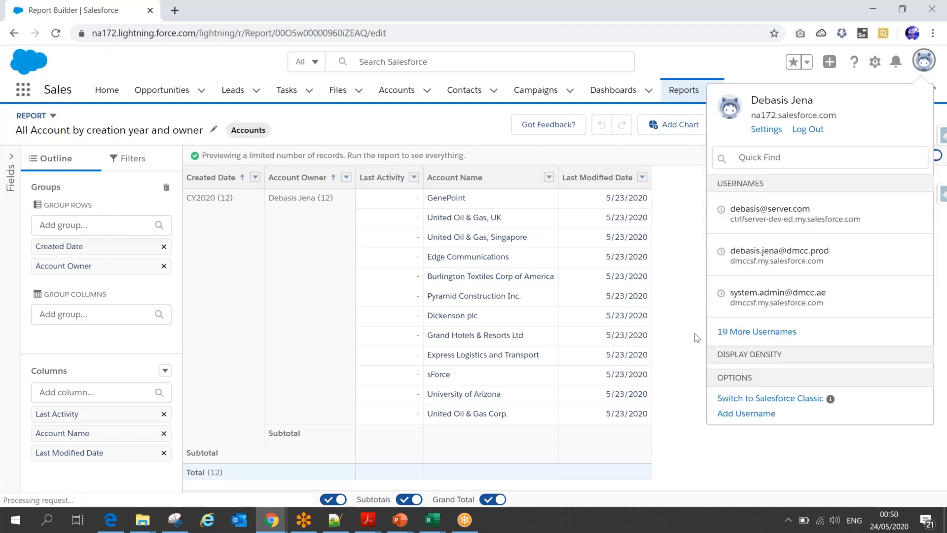
{"action": "left_click", "coordinate": [917, 73]}
{"action": "left_click", "coordinate": [911, 124]}
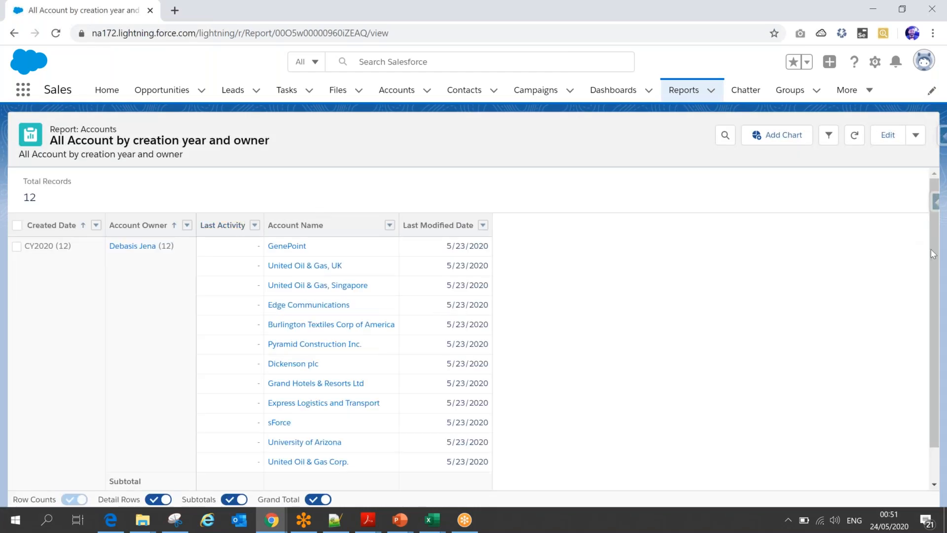
{"action": "scroll", "coordinate": [937, 380], "scroll_direction": "down", "scroll_amount": 2}
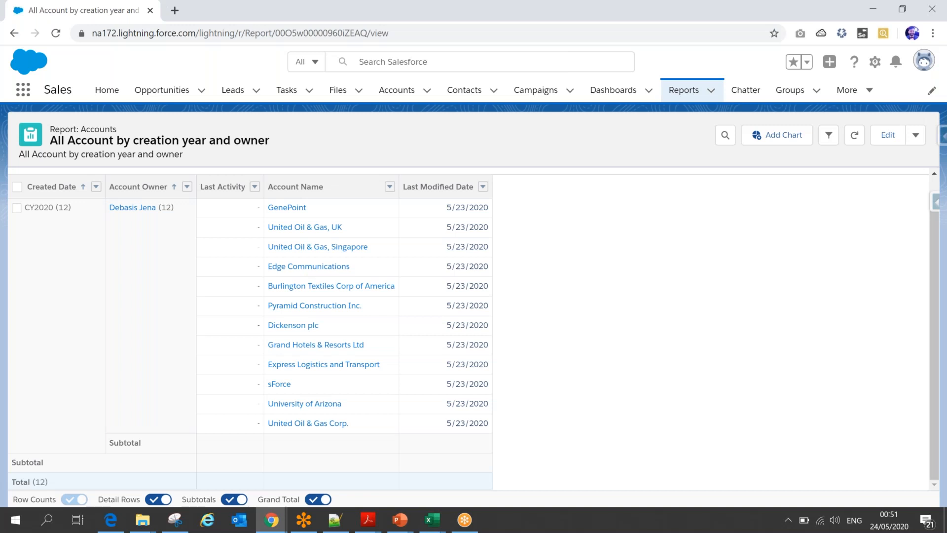
- Hide and reshow the report's detail rows, and turn off the grand total and subtotals
{"action": "left_click", "coordinate": [159, 500]}
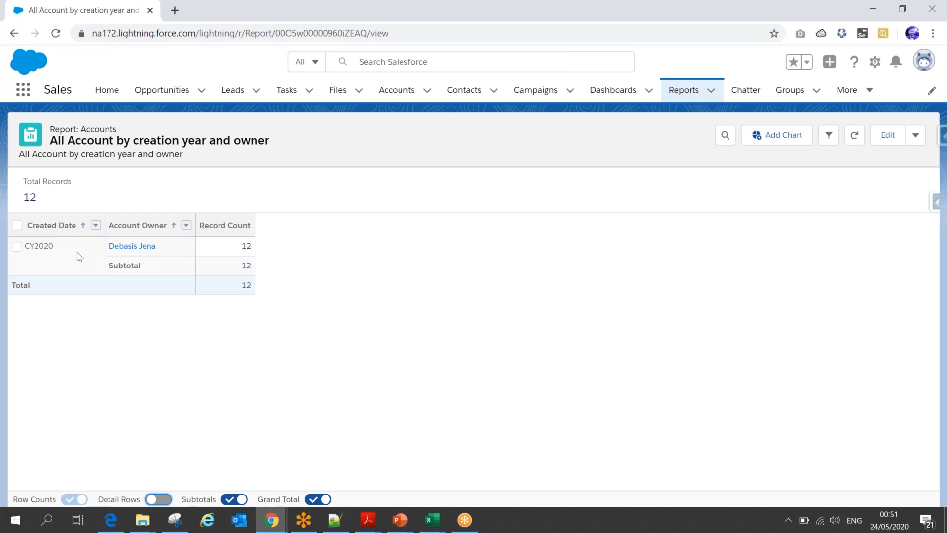
{"action": "left_click", "coordinate": [169, 502]}
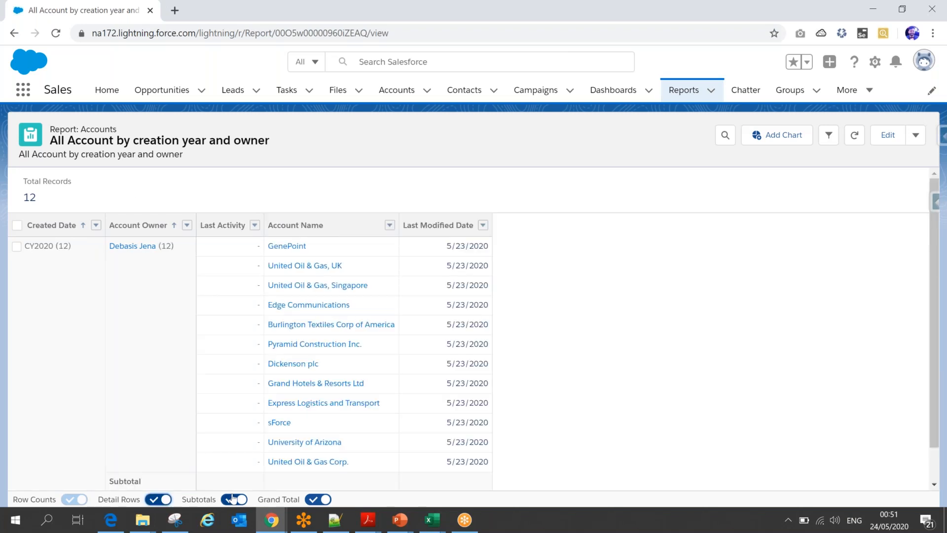
{"action": "left_click", "coordinate": [311, 500]}
{"action": "left_click", "coordinate": [233, 500]}
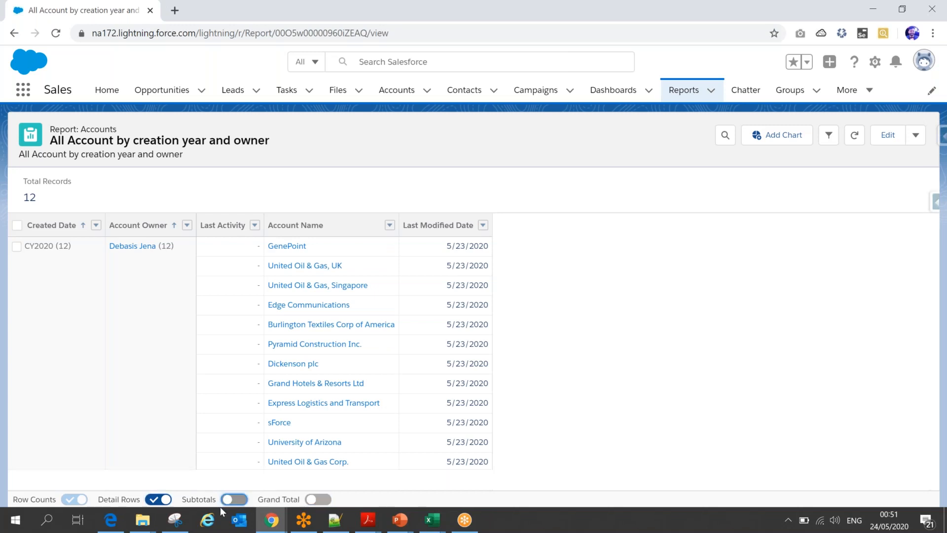
- Switch to the PowerPoint slide show and underline "ability to hide individual record" on the Summary Report Format slide
{"action": "mouse_move", "coordinate": [400, 525]}
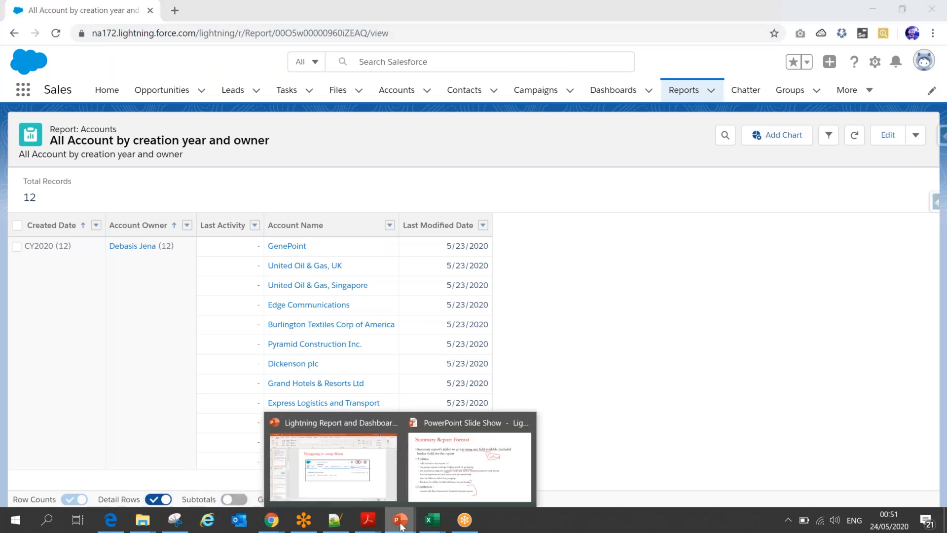
{"action": "left_click", "coordinate": [438, 485]}
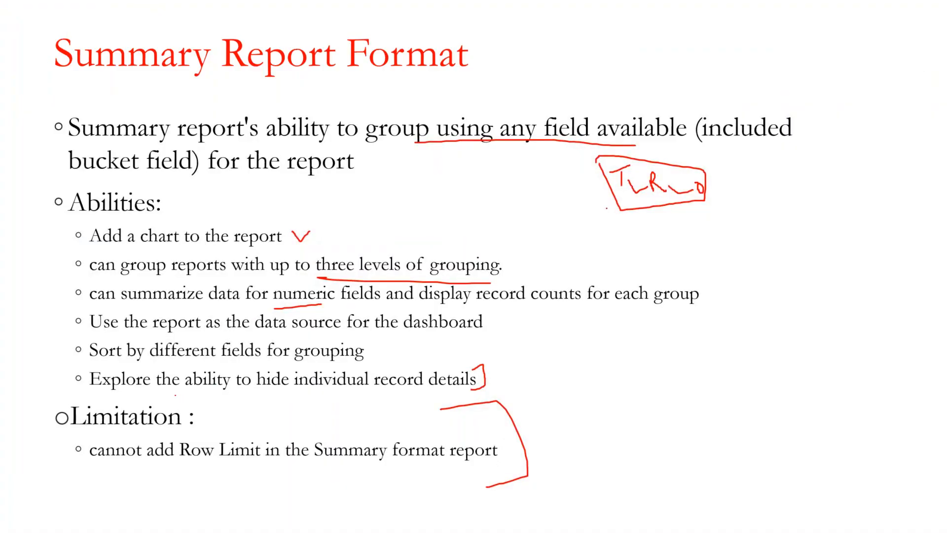
{"action": "left_click_drag", "start_coordinate": [175, 395], "coordinate": [417, 388]}
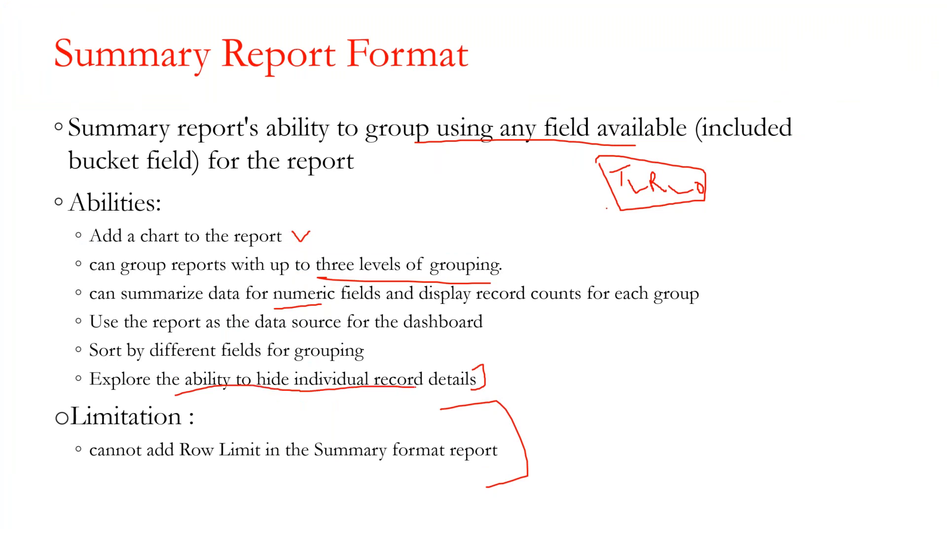
- Switch back to Salesforce in Chrome and add a chart to the report
{"action": "key", "text": "alt+Tab"}
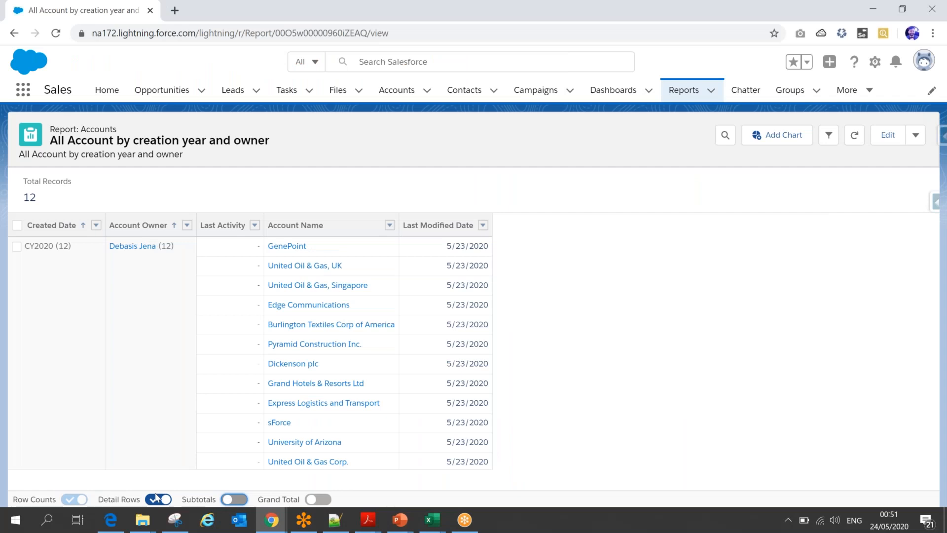
{"action": "left_click", "coordinate": [777, 138]}
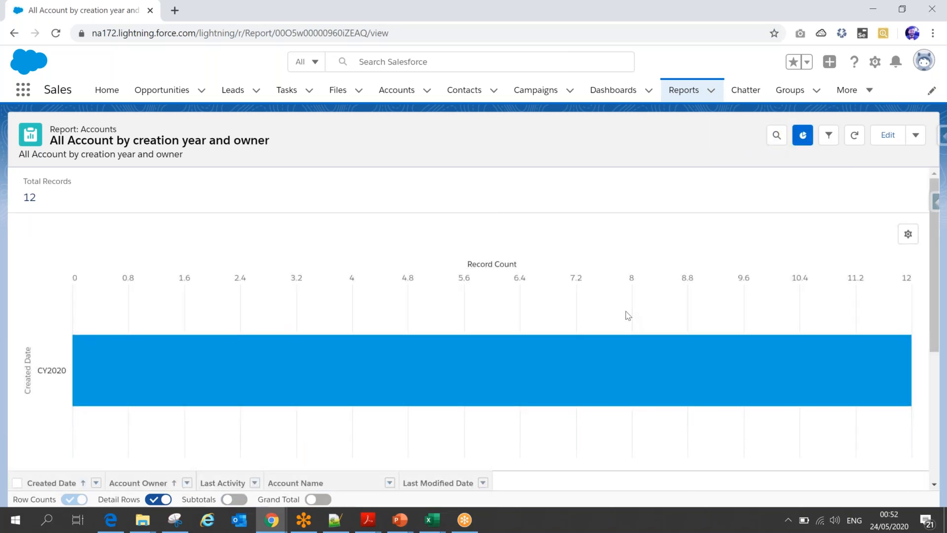
- Switch to Salesforce Classic and find and open Reports from the list of all tabs
{"action": "left_click", "coordinate": [924, 60]}
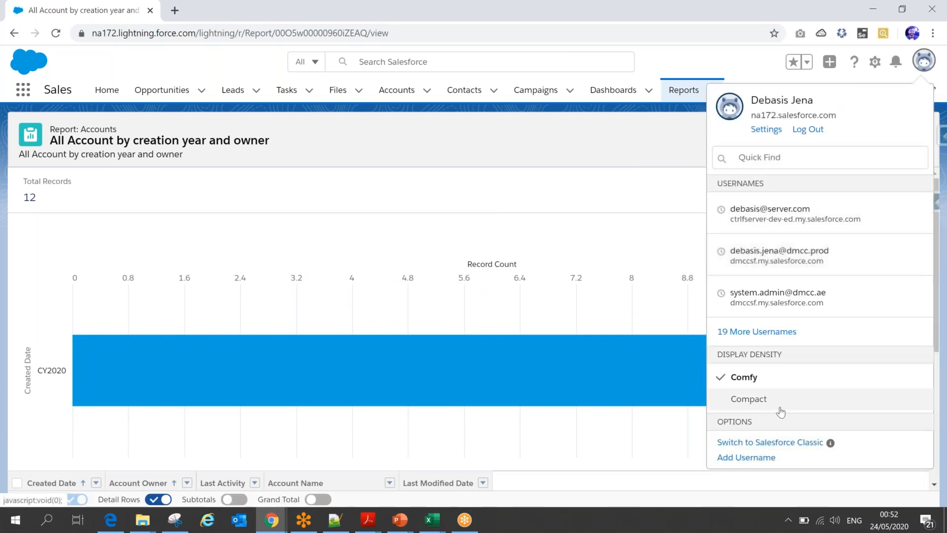
{"action": "left_click", "coordinate": [770, 442]}
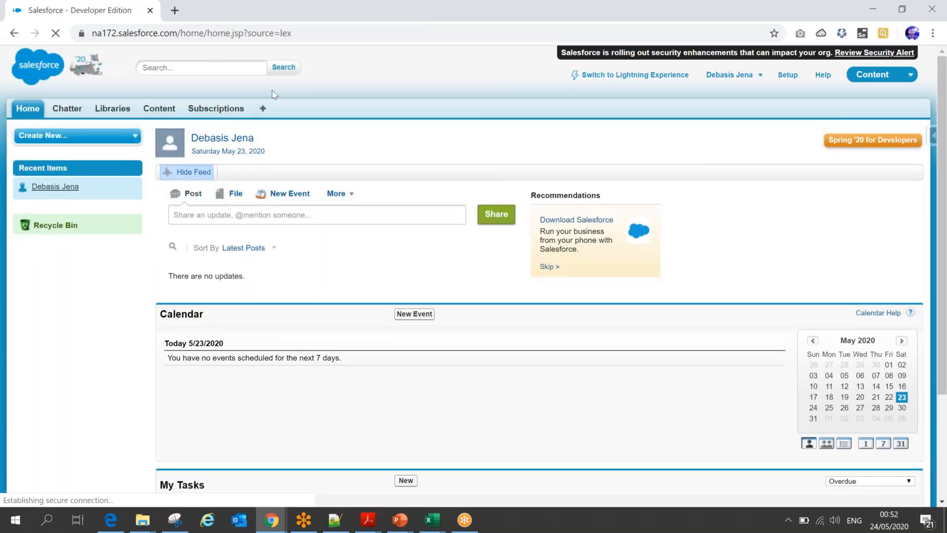
{"action": "left_click", "coordinate": [263, 109]}
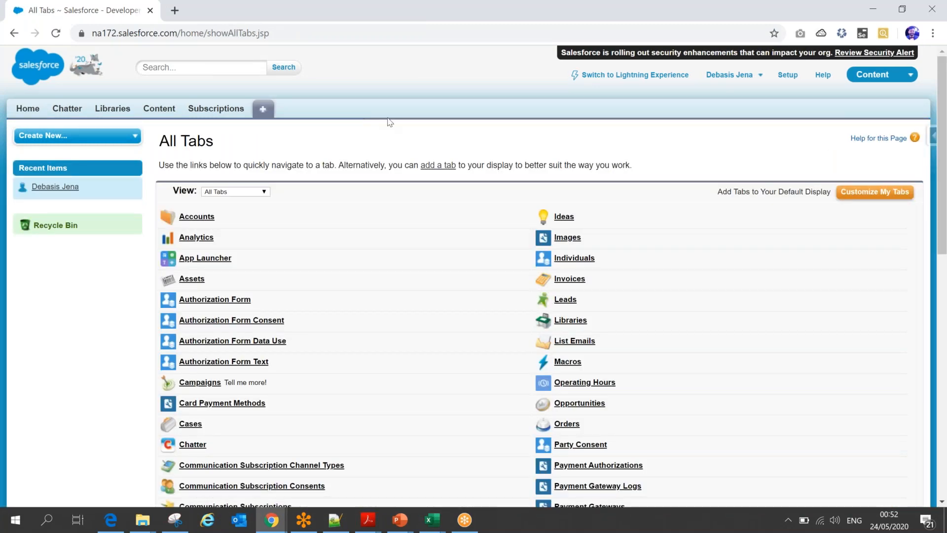
{"action": "key", "text": "ctrl+f"}
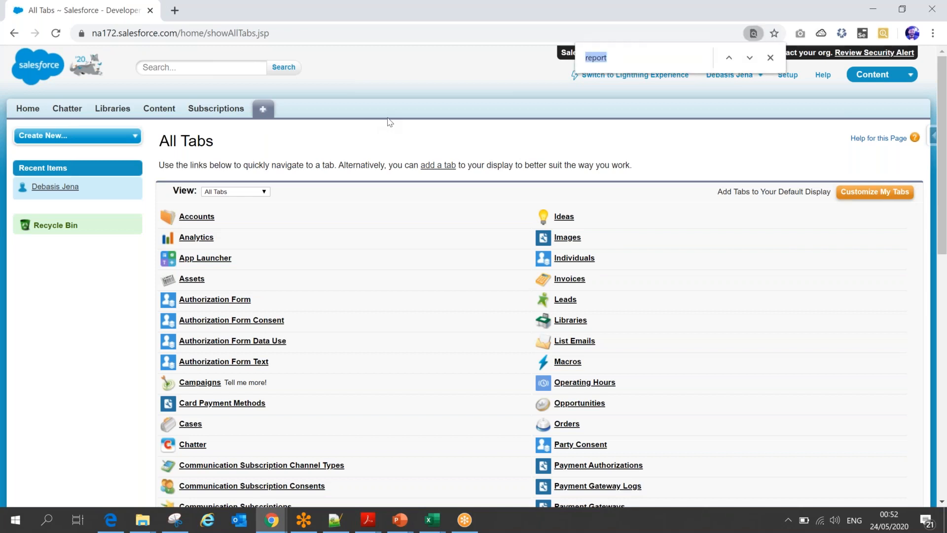
{"action": "key", "text": "Return"}
{"action": "left_click", "coordinate": [572, 280]}
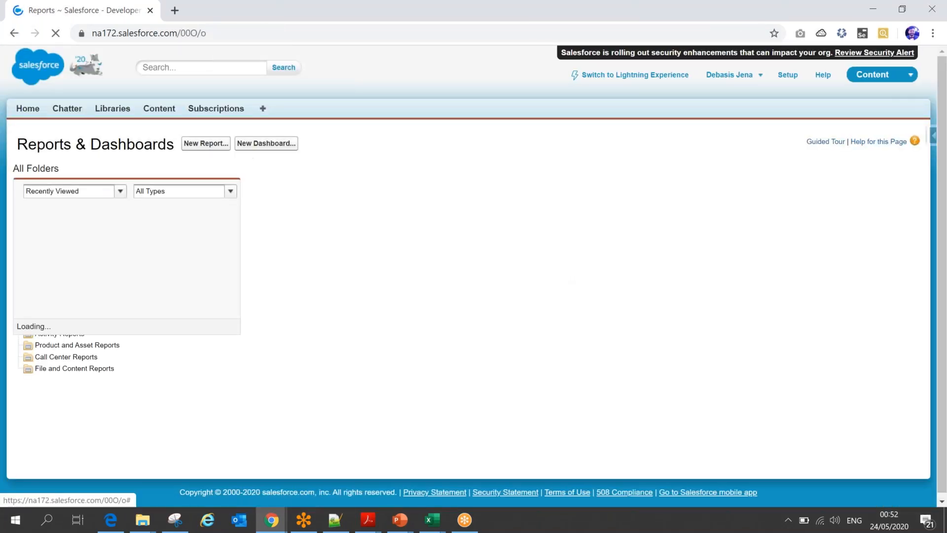
- Create a new report using the Accounts report type, found by searching the report types for "accoun"
{"action": "left_click", "coordinate": [206, 143]}
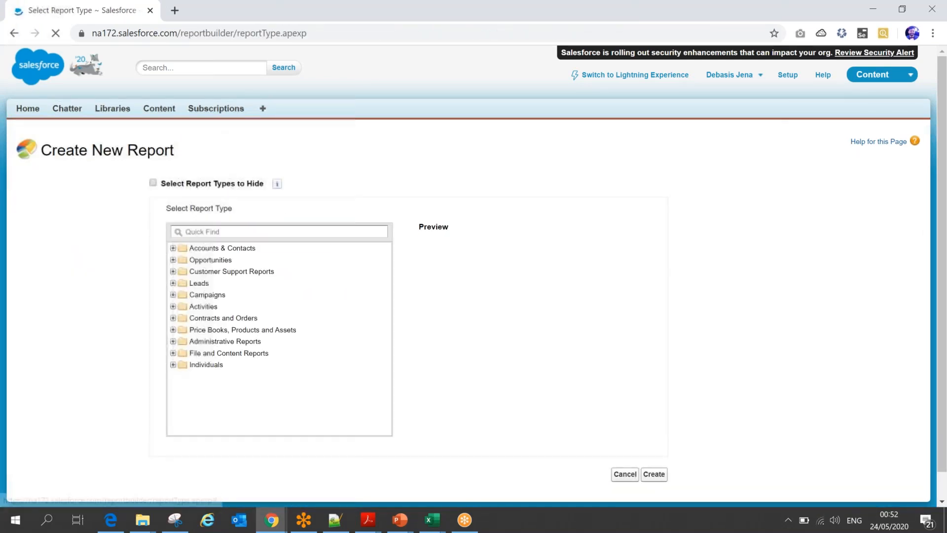
{"action": "left_click", "coordinate": [228, 229]}
{"action": "type", "text": "accoun"}
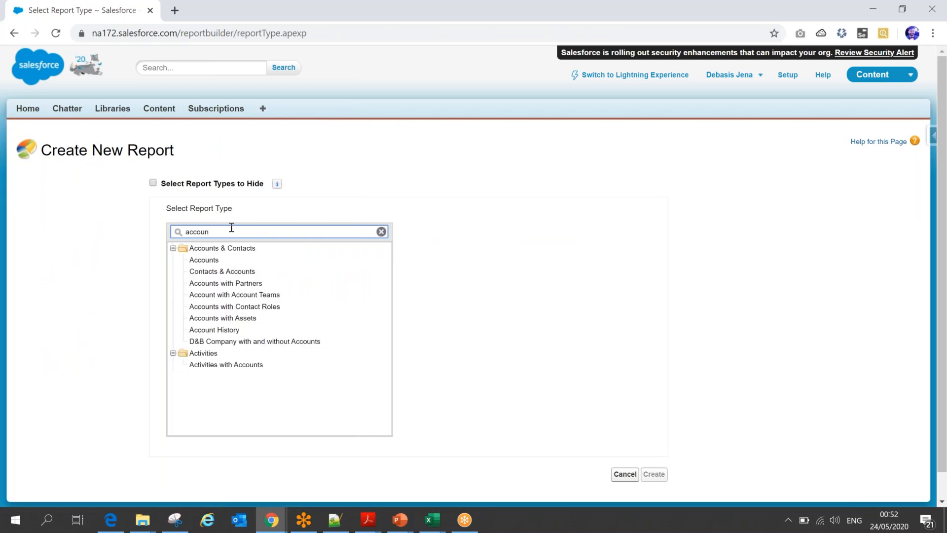
{"action": "left_click", "coordinate": [198, 261]}
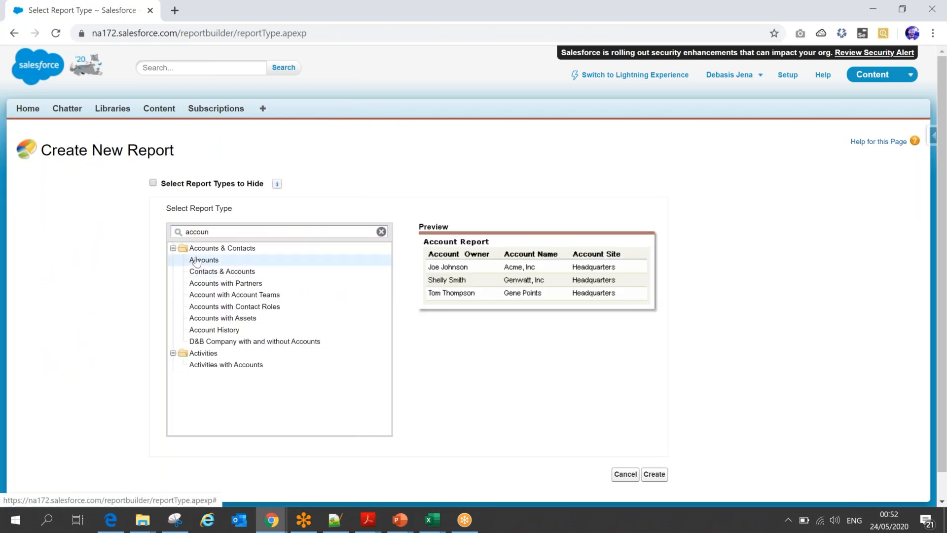
{"action": "left_click", "coordinate": [654, 475]}
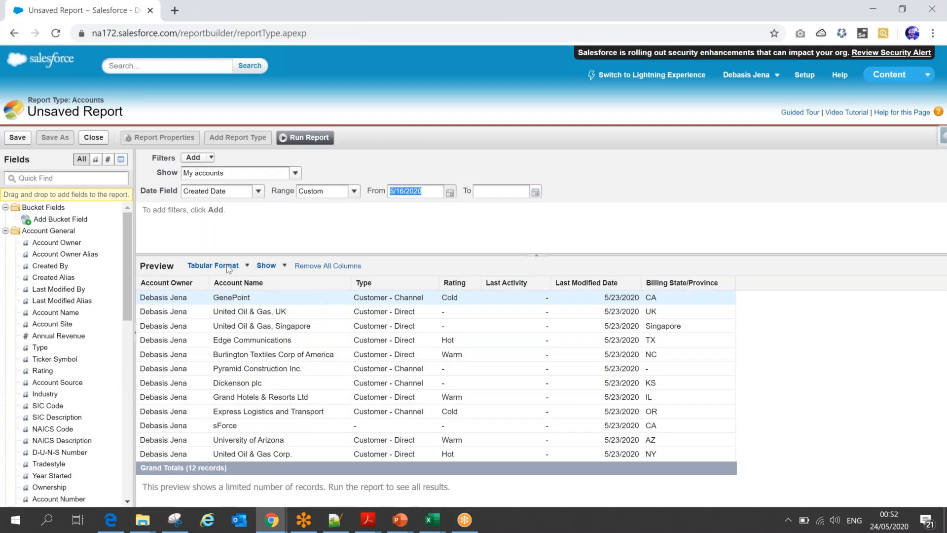
- Find the Created Date field by searching for "crea" and add it as the last column of the report
{"action": "left_click", "coordinate": [73, 178]}
{"action": "type", "text": "crea"}
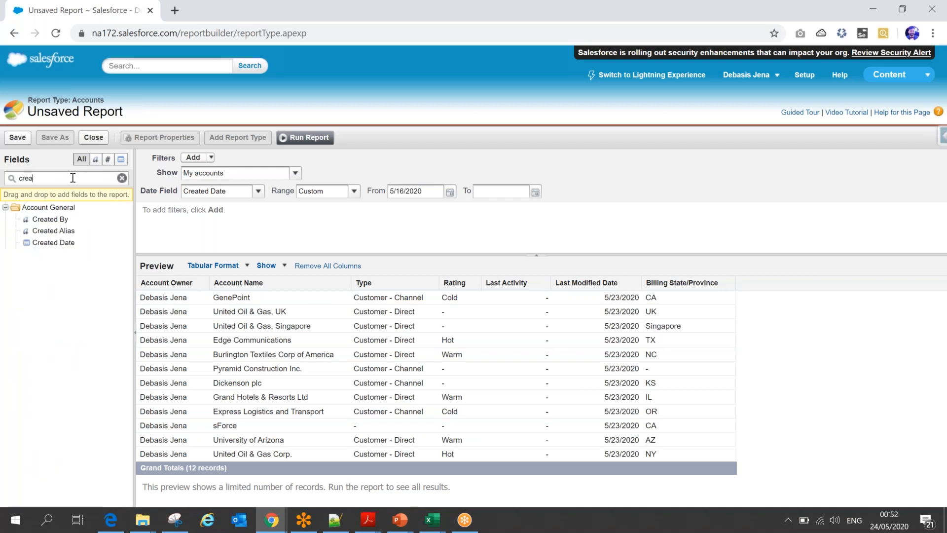
{"action": "left_click_drag", "start_coordinate": [58, 243], "coordinate": [705, 309]}
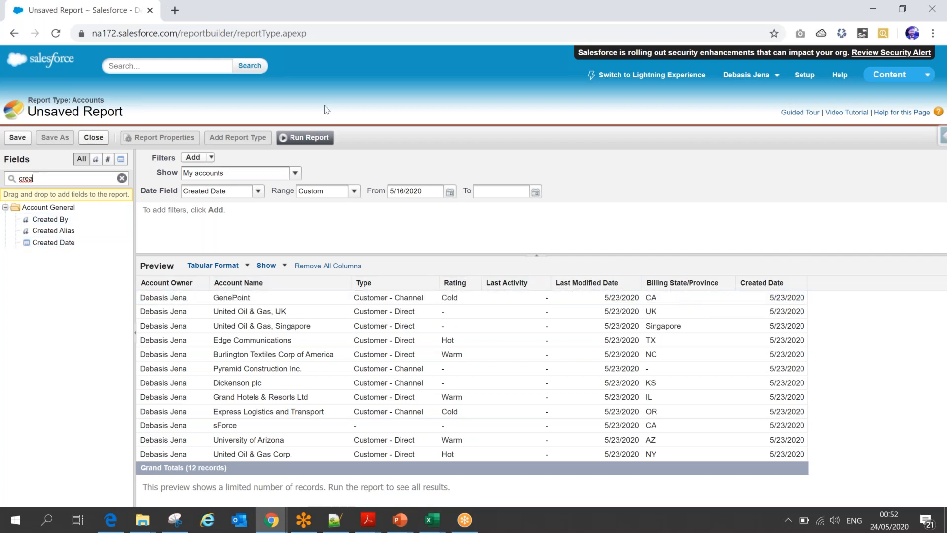
- Set the report filters to show All accounts with the Created Date range All Time
{"action": "left_click", "coordinate": [294, 173]}
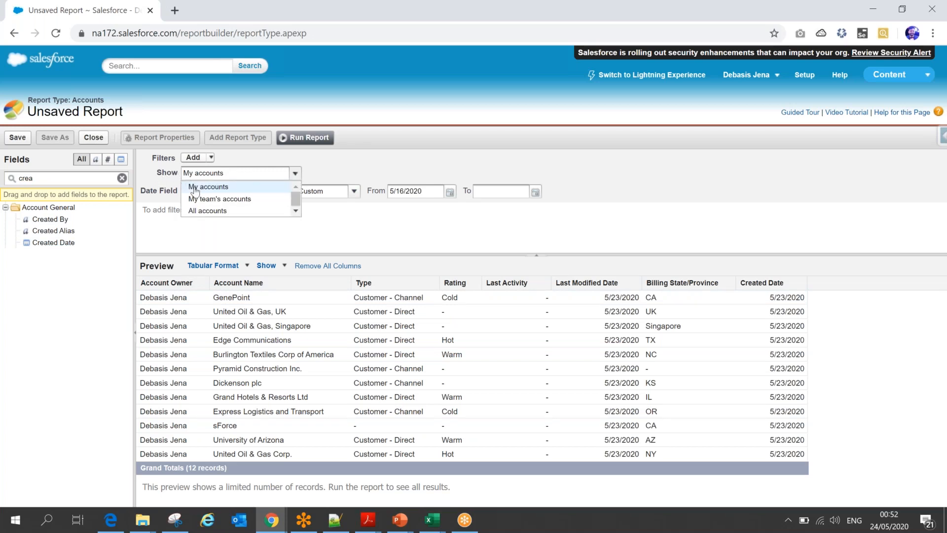
{"action": "left_click", "coordinate": [200, 210]}
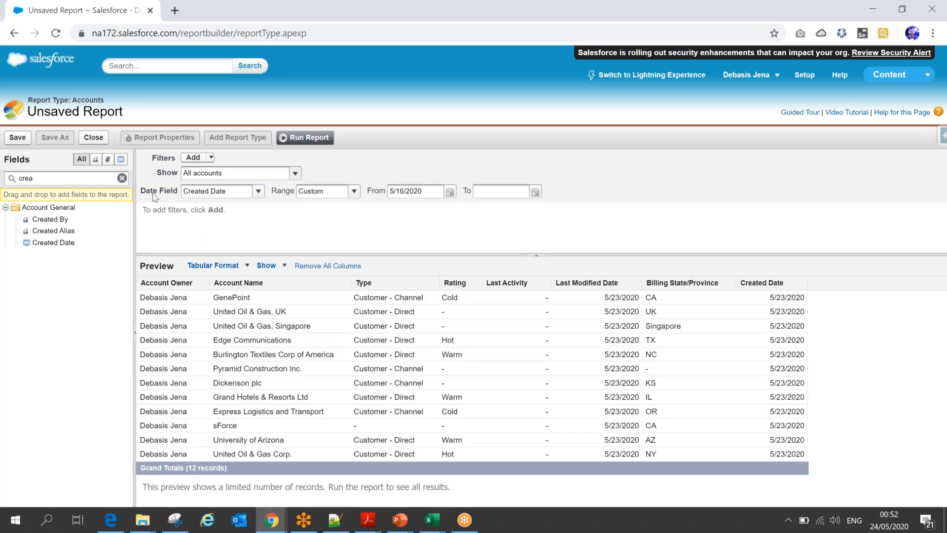
{"action": "left_click", "coordinate": [354, 191]}
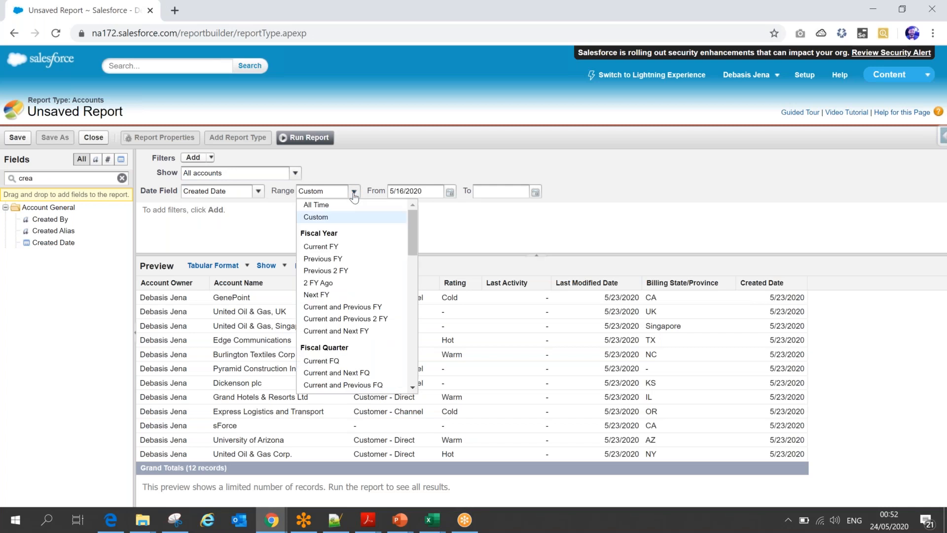
{"action": "left_click", "coordinate": [330, 206]}
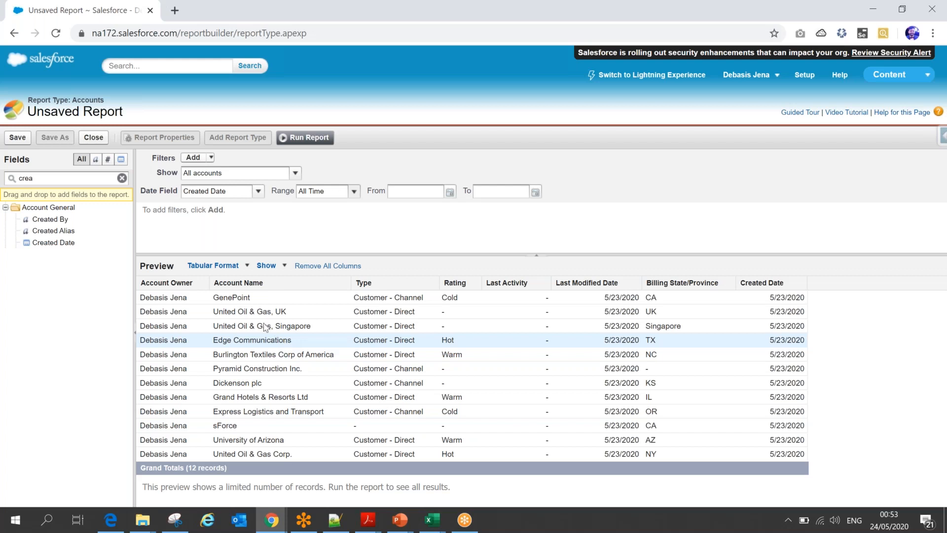
- Switch the report to summary format and hide its grouping drop zone
{"action": "left_click", "coordinate": [245, 267]}
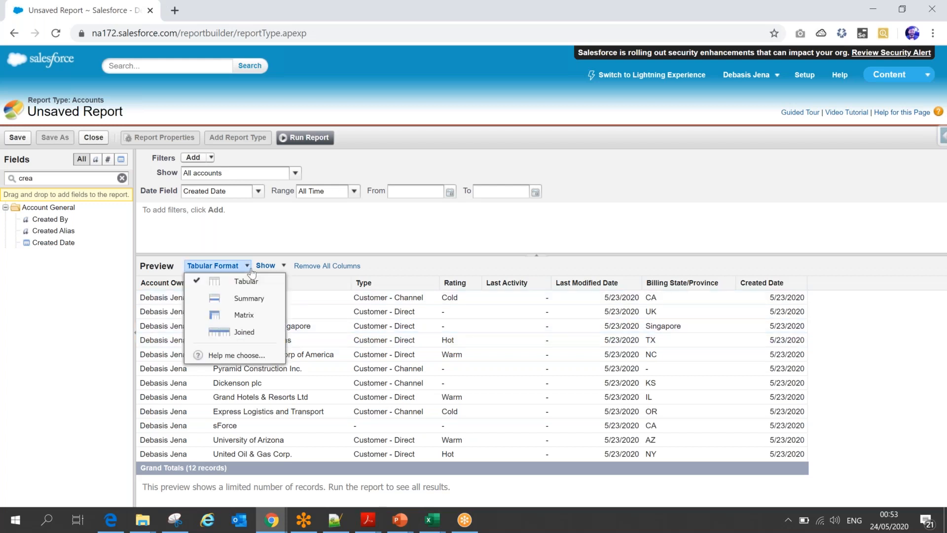
{"action": "left_click", "coordinate": [249, 299]}
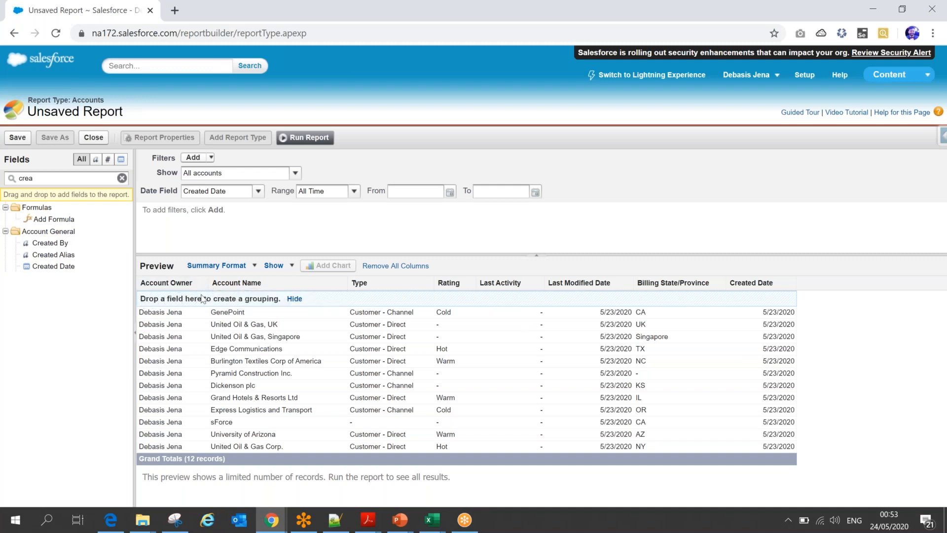
{"action": "left_click", "coordinate": [296, 298]}
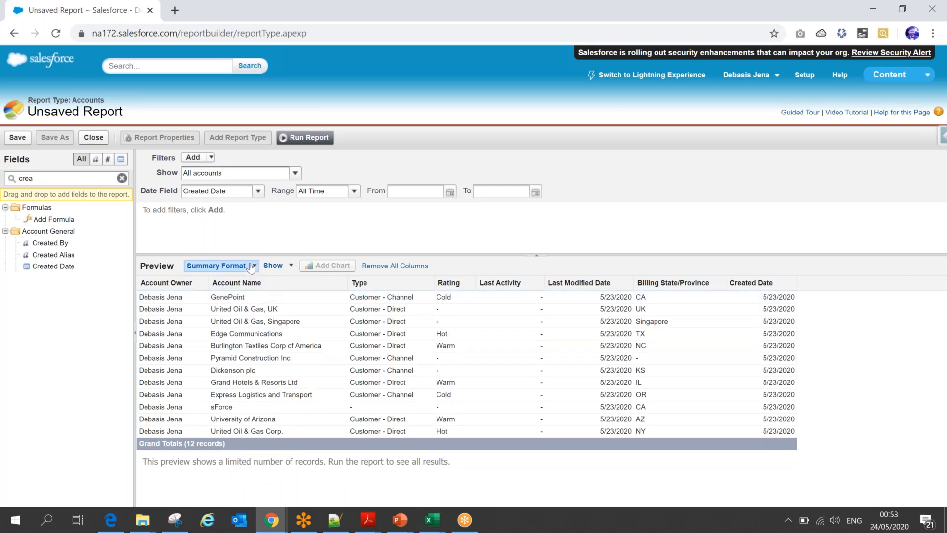
- Restore the grouping drop zone by changing the report to tabular format and back to summary format
{"action": "left_click", "coordinate": [222, 265]}
{"action": "left_click", "coordinate": [236, 280]}
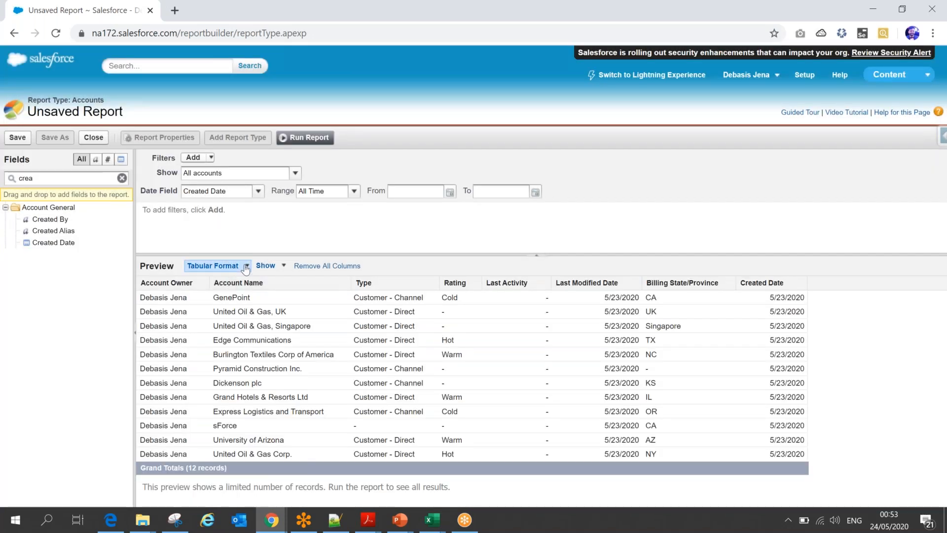
{"action": "left_click", "coordinate": [213, 266]}
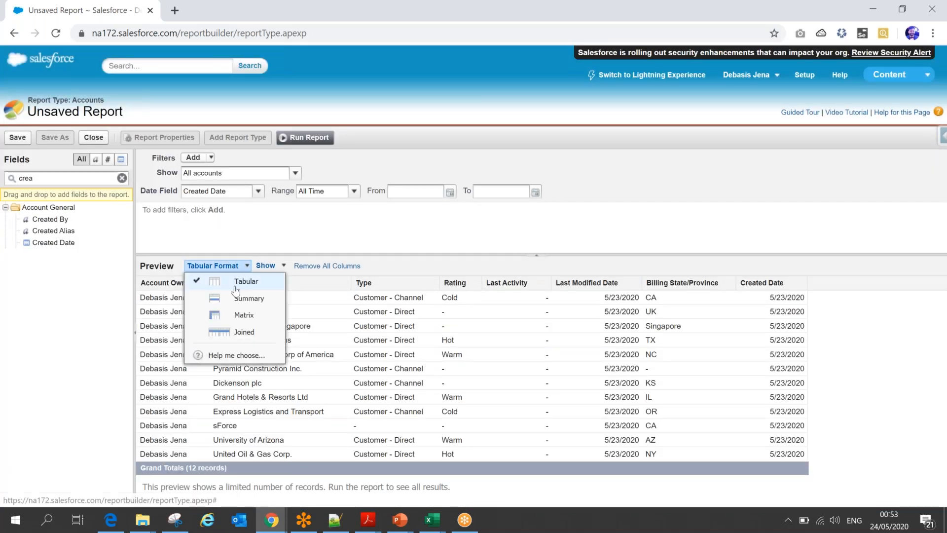
{"action": "left_click", "coordinate": [232, 296]}
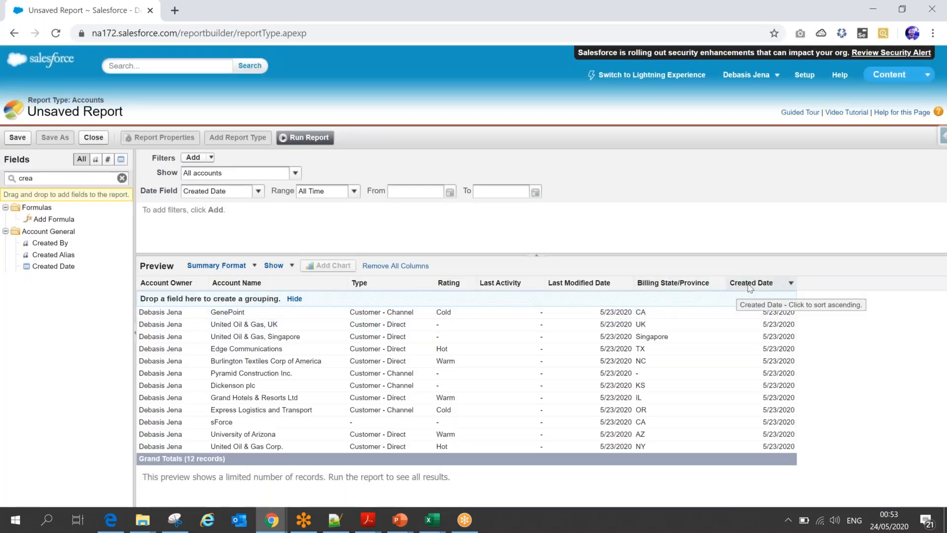
- Group the report by Created Date using the grouping drop zone, and remove that group again
{"action": "left_click_drag", "start_coordinate": [750, 288], "coordinate": [275, 302]}
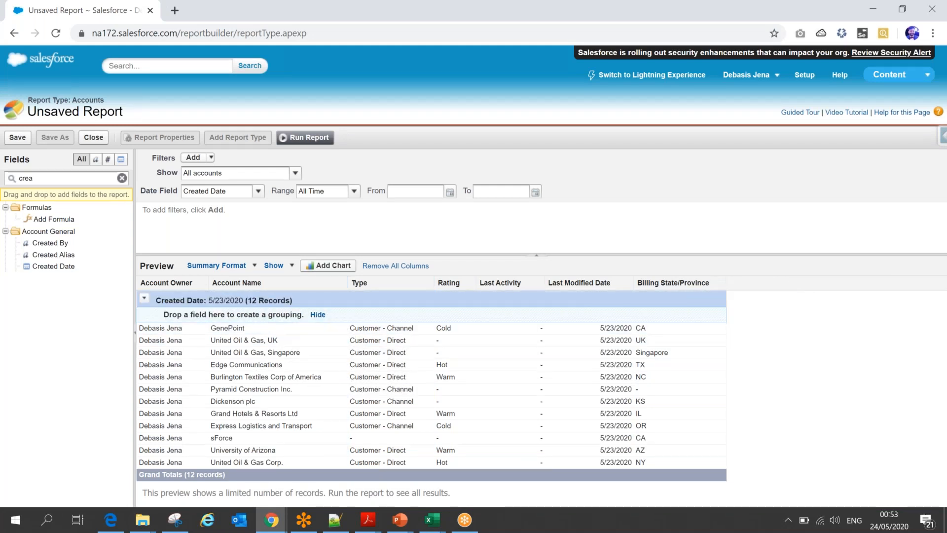
{"action": "left_click", "coordinate": [143, 298]}
{"action": "left_click", "coordinate": [182, 399]}
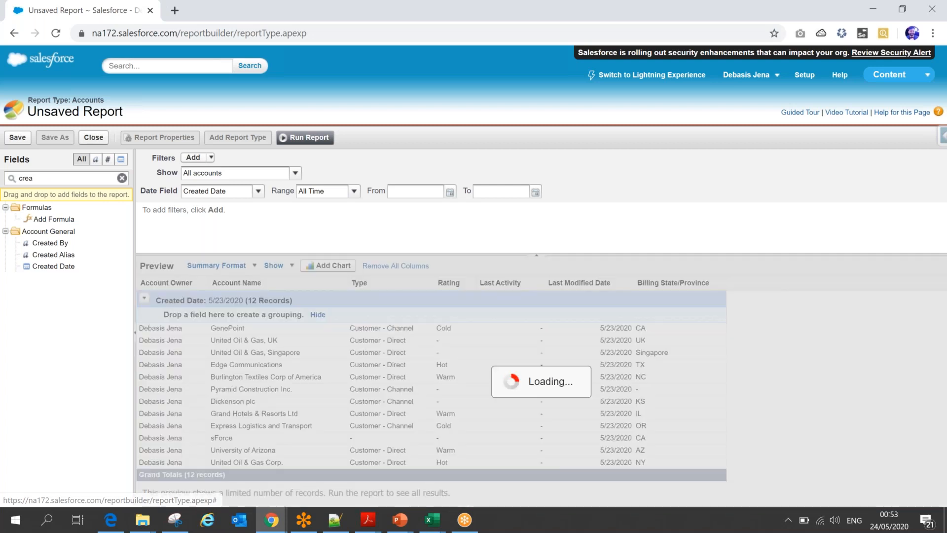
- Return the report to tabular format and add the Created Date column again after Billing State/Province
{"action": "left_click", "coordinate": [217, 265]}
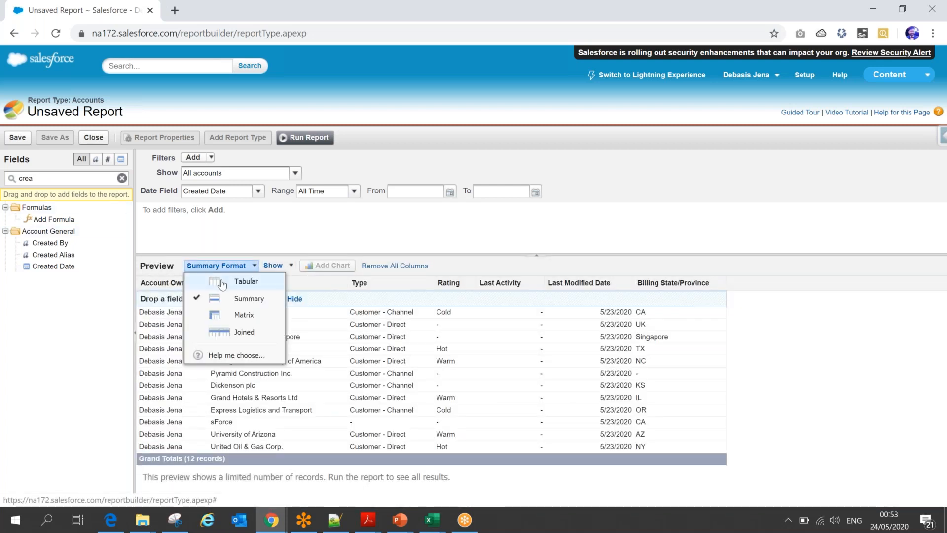
{"action": "left_click", "coordinate": [222, 284]}
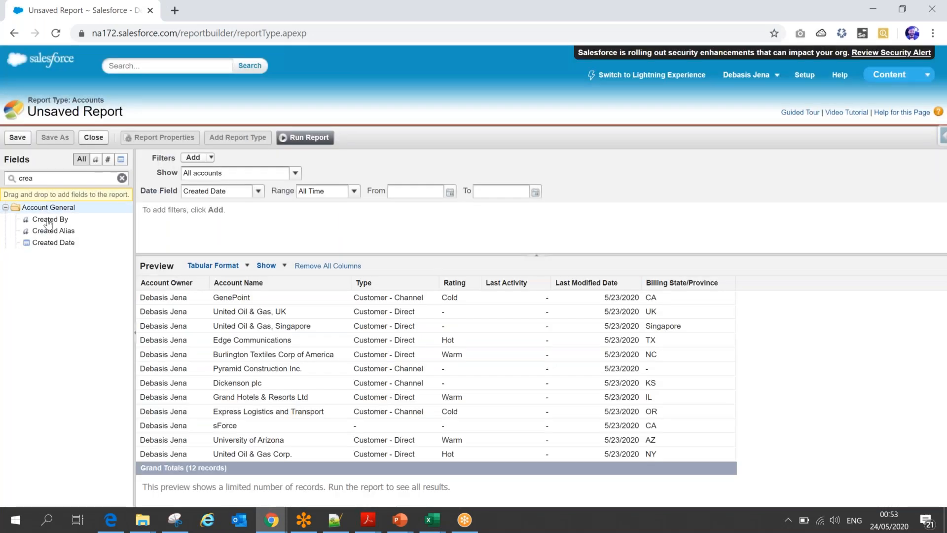
{"action": "left_click_drag", "start_coordinate": [52, 244], "coordinate": [738, 280]}
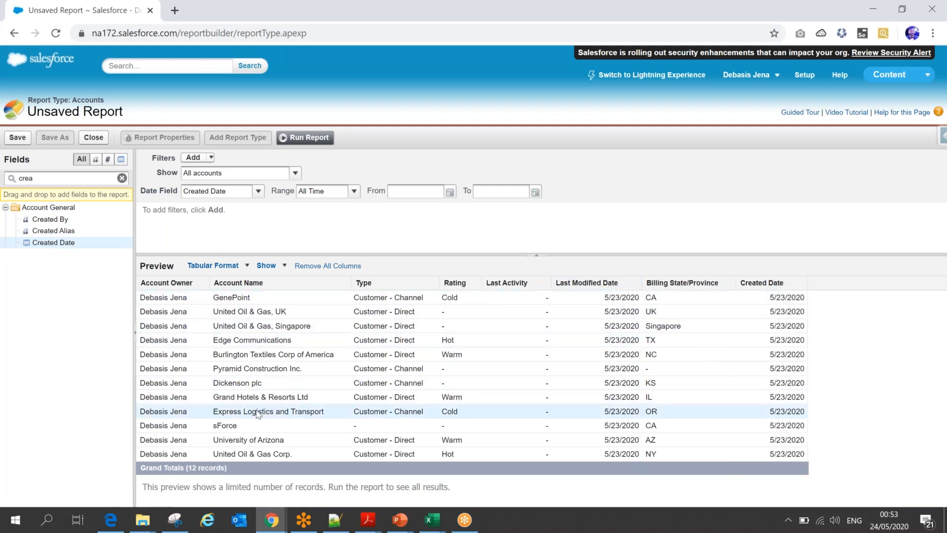
- Group the report by the Created Date column, with its dates grouped by Calendar Year
{"action": "left_click", "coordinate": [802, 283]}
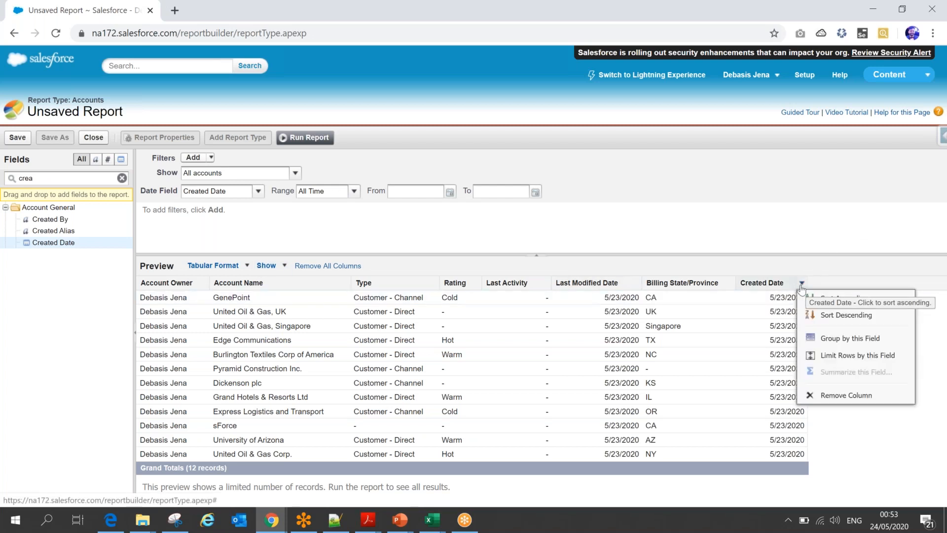
{"action": "left_click", "coordinate": [841, 341]}
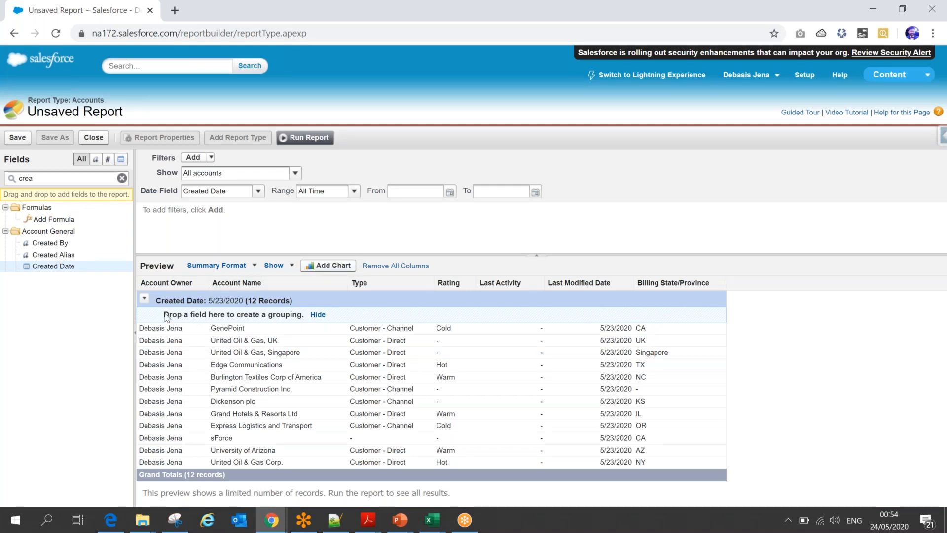
{"action": "left_click", "coordinate": [145, 300]}
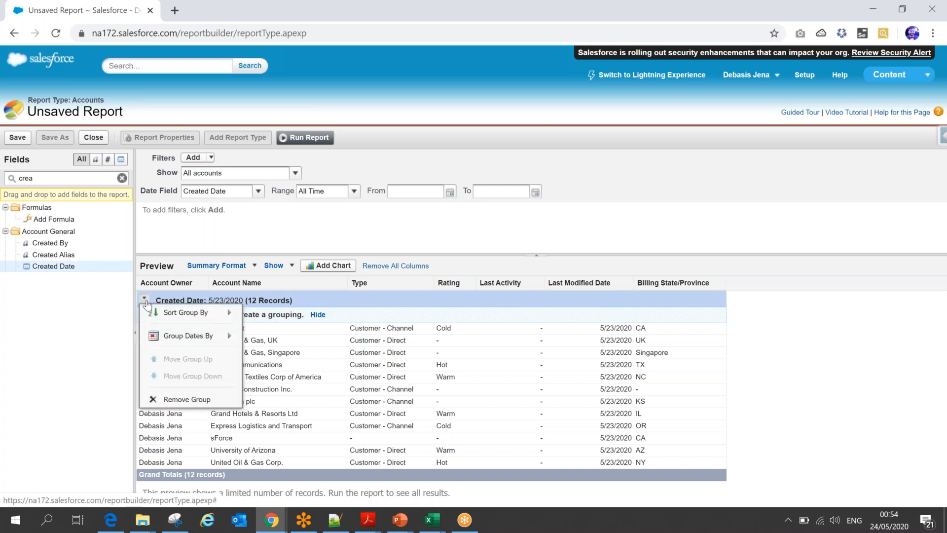
{"action": "mouse_move", "coordinate": [192, 339]}
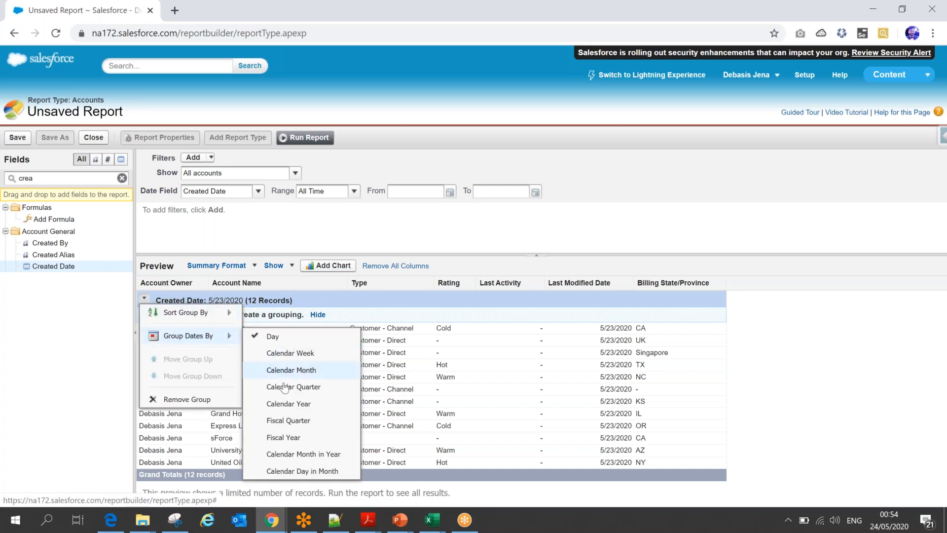
{"action": "left_click", "coordinate": [289, 404]}
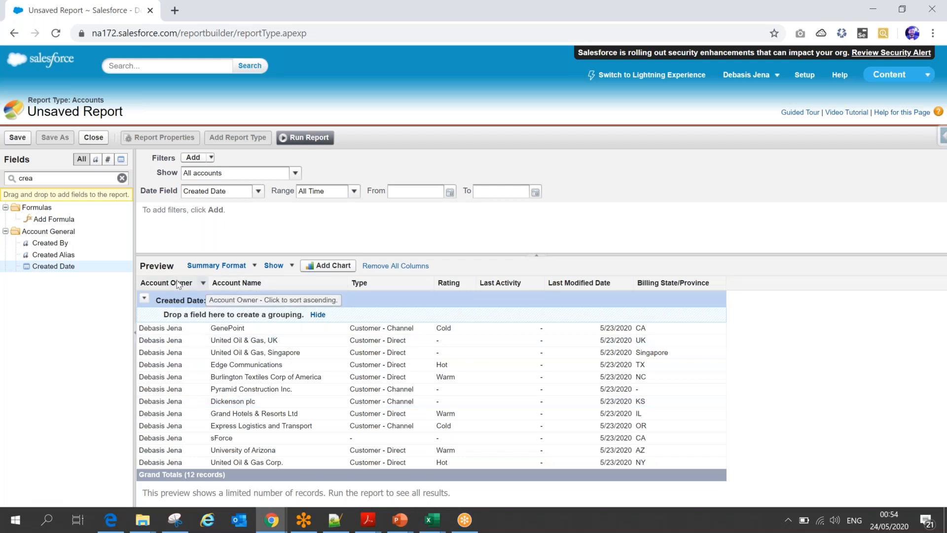
- Add a second grouping level by the Account Owner column
{"action": "mouse_move", "coordinate": [175, 282]}
{"action": "left_mouse_down"}
{"action": "mouse_move", "coordinate": [195, 318]}
{"action": "mouse_move", "coordinate": [190, 297]}
{"action": "mouse_move", "coordinate": [174, 286]}
{"action": "mouse_move", "coordinate": [200, 315]}
{"action": "mouse_move", "coordinate": [190, 291]}
{"action": "mouse_move", "coordinate": [215, 316]}
{"action": "mouse_move", "coordinate": [168, 281]}
{"action": "left_mouse_up"}
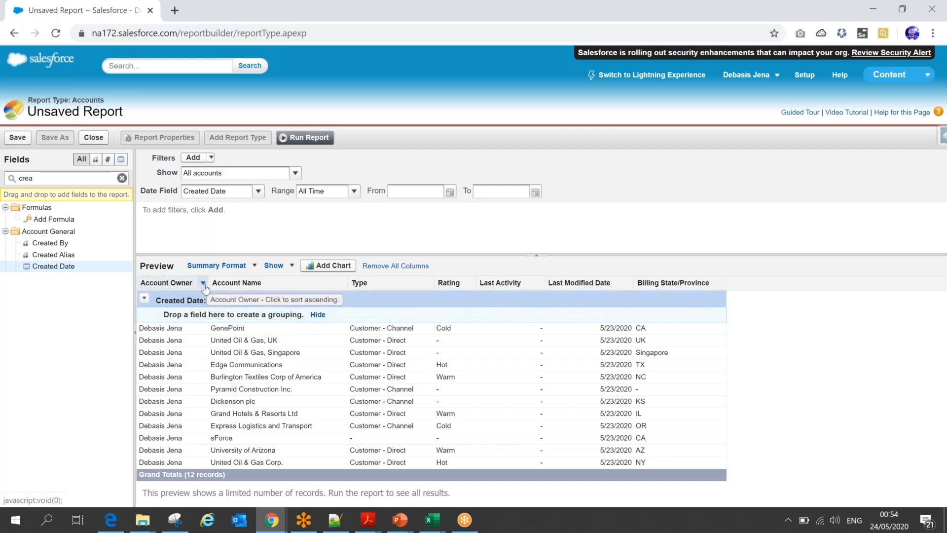
{"action": "left_click", "coordinate": [203, 284]}
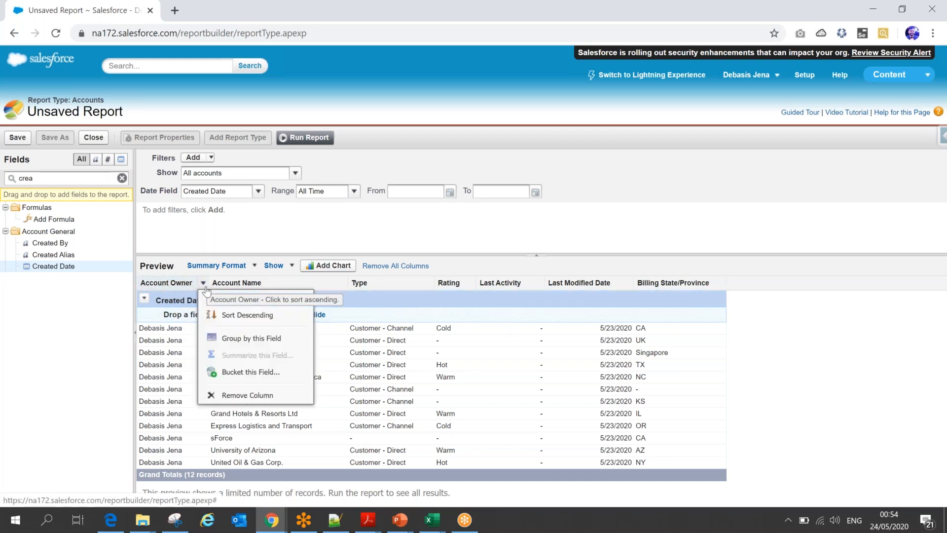
{"action": "left_click", "coordinate": [242, 346]}
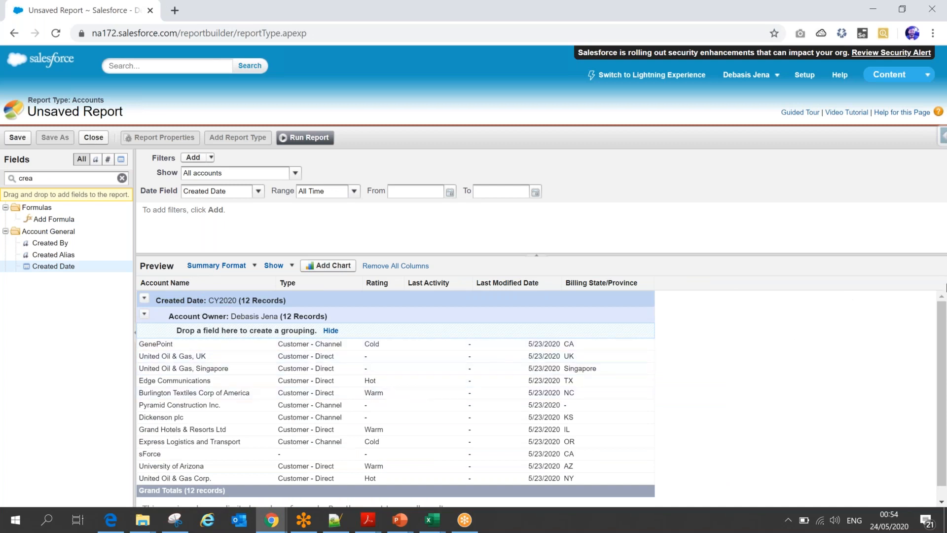
- Look at the chart editor's chart types and data options, and leave it without adding a chart
{"action": "left_click", "coordinate": [325, 273]}
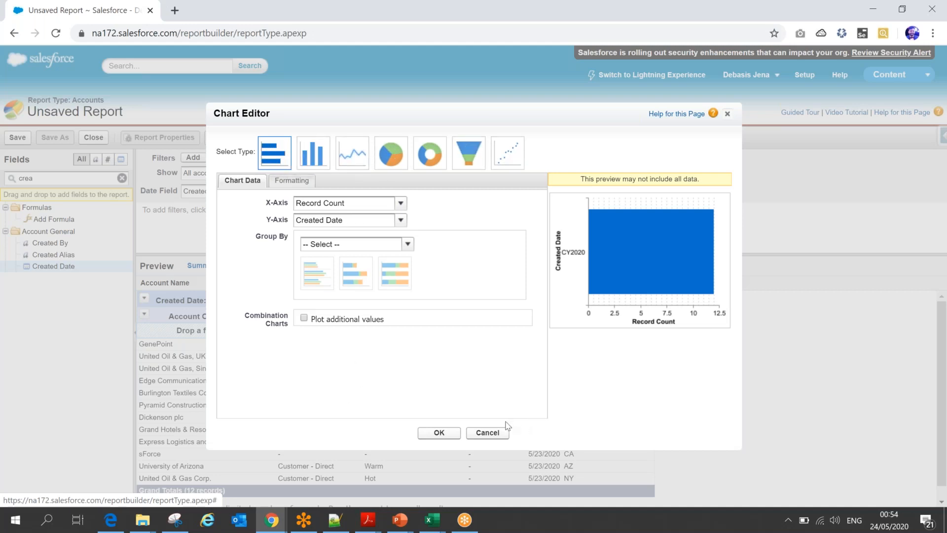
{"action": "left_click", "coordinate": [490, 434]}
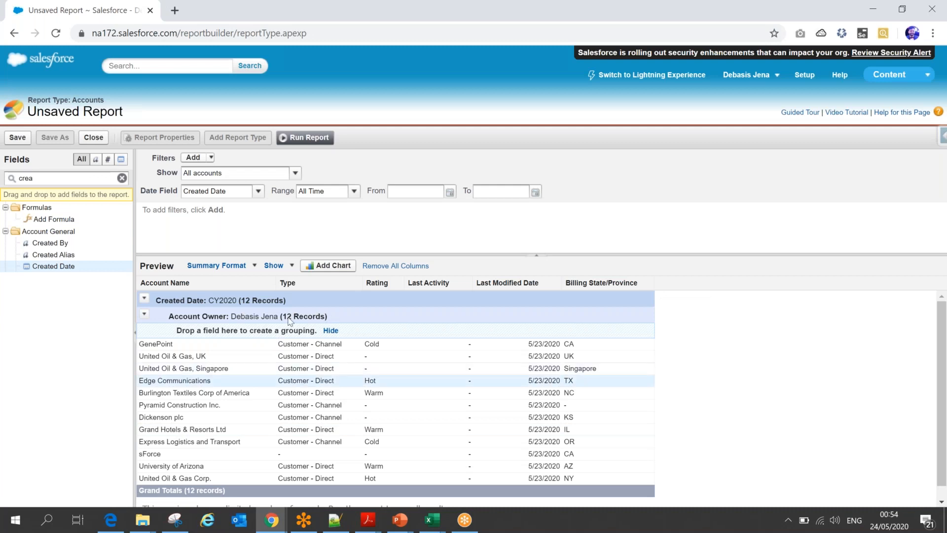
- Hide the report's detail rows and show them again
{"action": "left_click", "coordinate": [289, 268]}
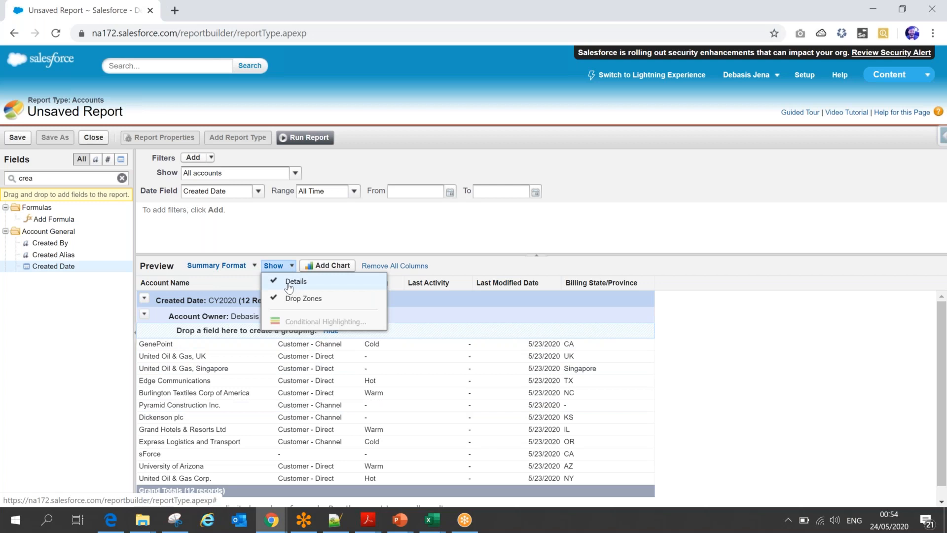
{"action": "left_click", "coordinate": [289, 288]}
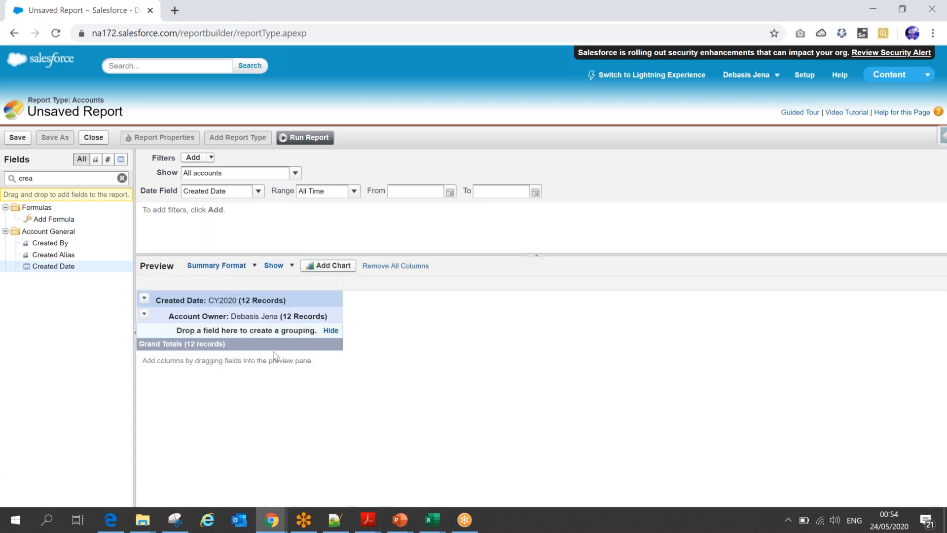
{"action": "left_click", "coordinate": [279, 267]}
{"action": "left_click", "coordinate": [289, 288]}
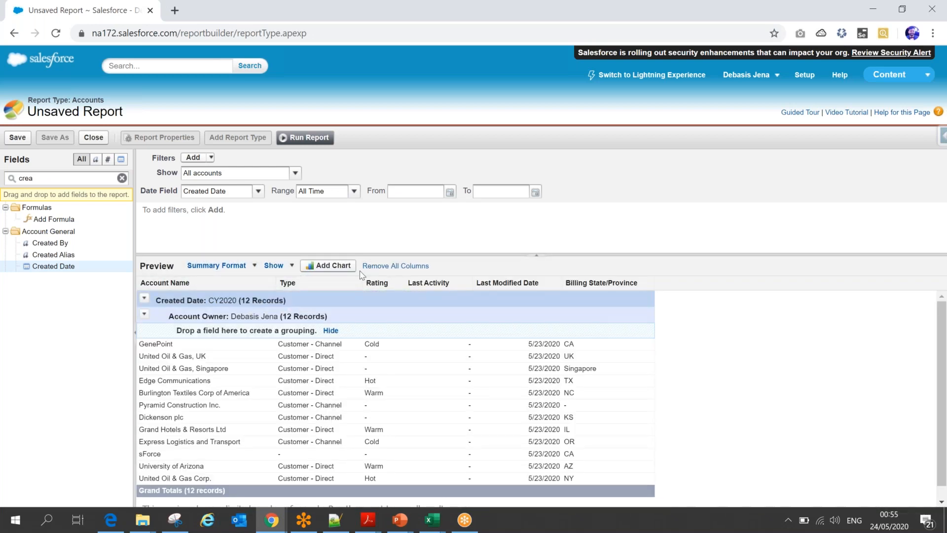
- Save the report as "All Account by creation year and owner-c" in My Personal Custom Reports and run it
{"action": "left_click", "coordinate": [15, 138]}
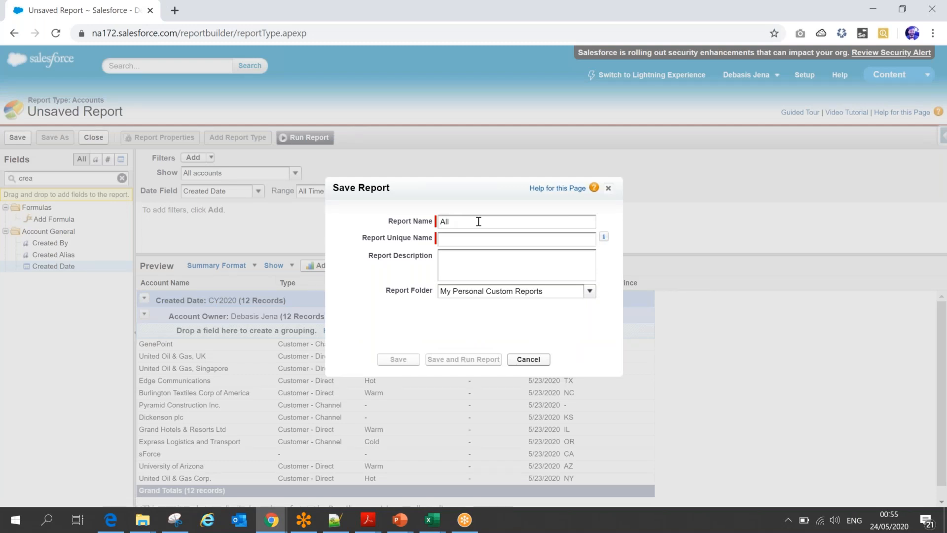
{"action": "type", "text": "All Acco"}
{"action": "type", "text": "un"}
{"action": "type", "text": "t by cre"}
{"action": "type", "text": "wner-c"}
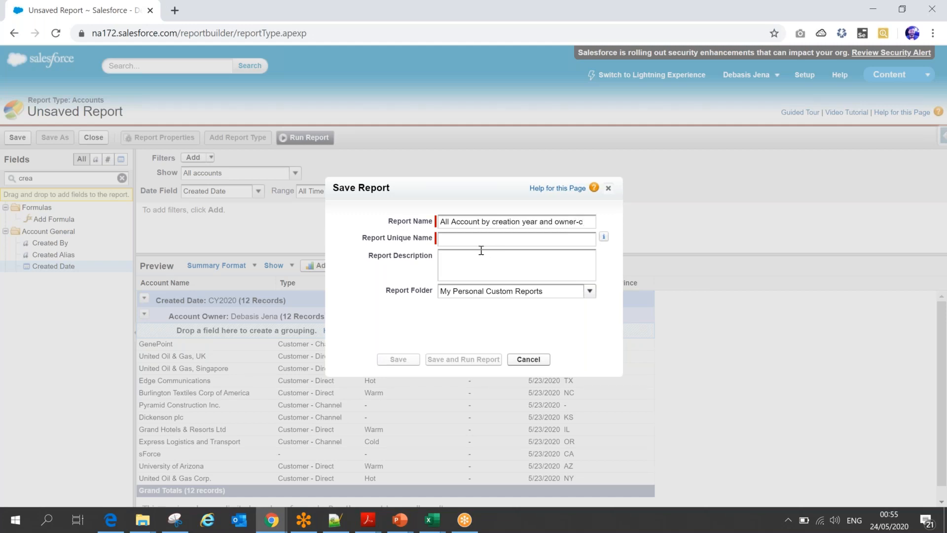
{"action": "left_click", "coordinate": [477, 241]}
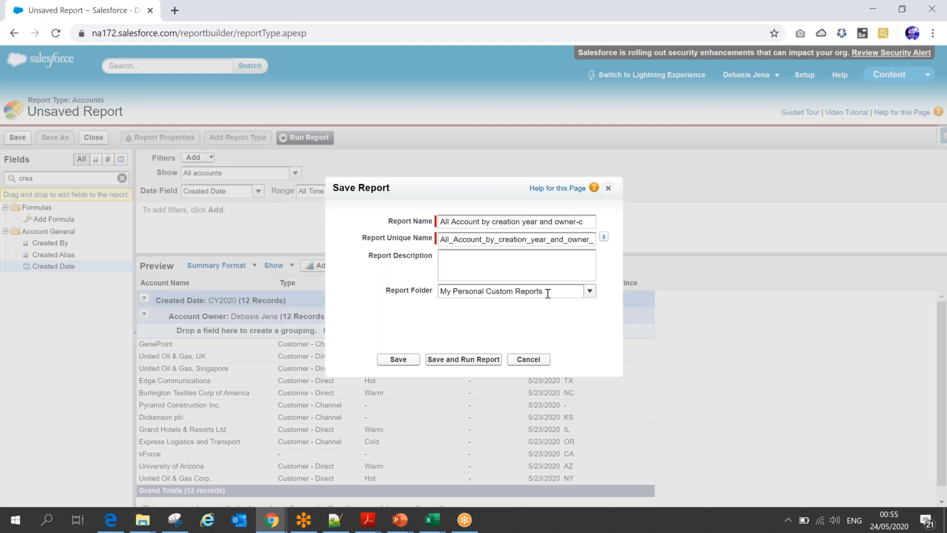
{"action": "left_click", "coordinate": [453, 361]}
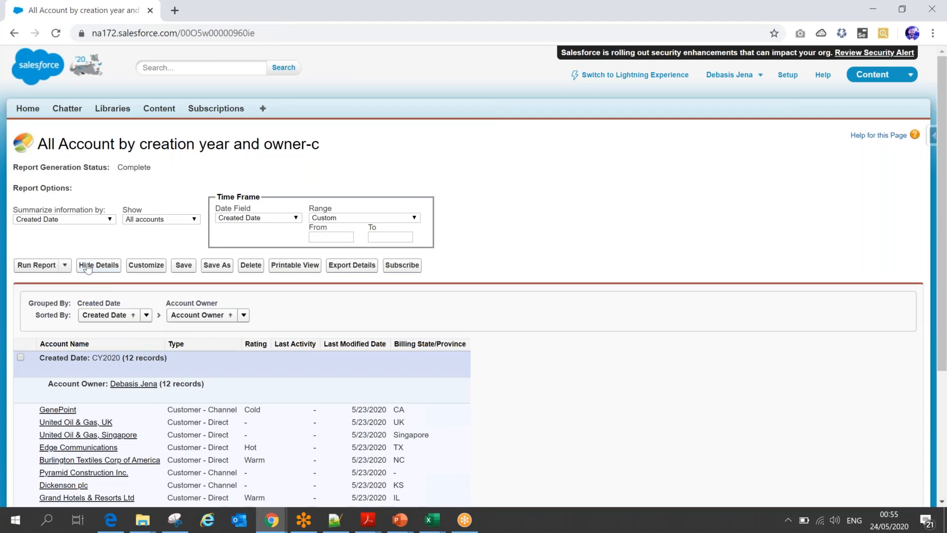
- Hide and show the saved report's details, and export the report in Excel Format .xls
{"action": "left_click", "coordinate": [98, 265]}
{"action": "left_click", "coordinate": [100, 265]}
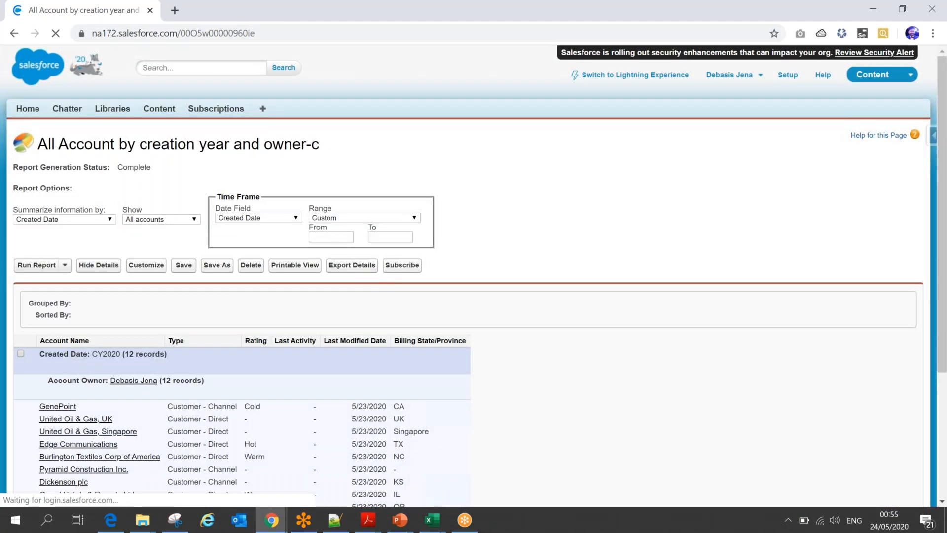
{"action": "left_click", "coordinate": [356, 269]}
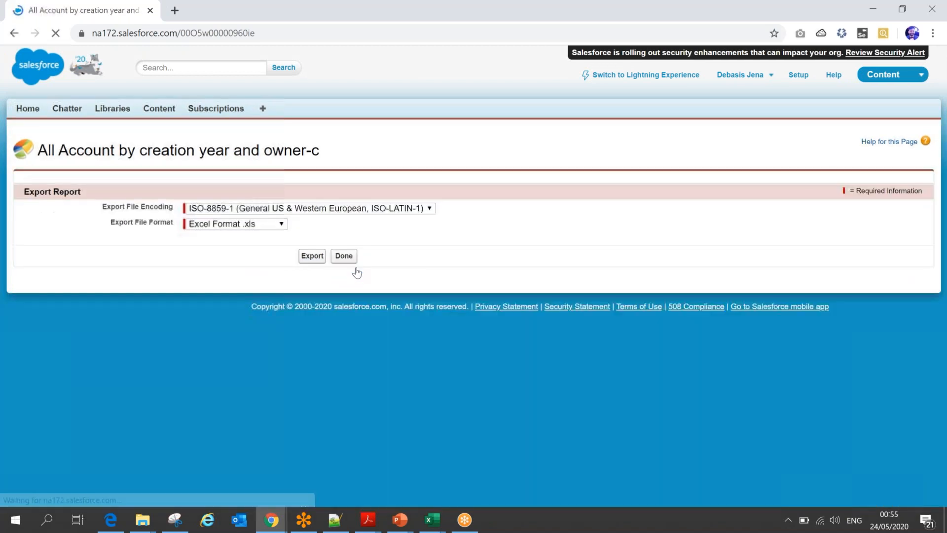
{"action": "left_click", "coordinate": [274, 225]}
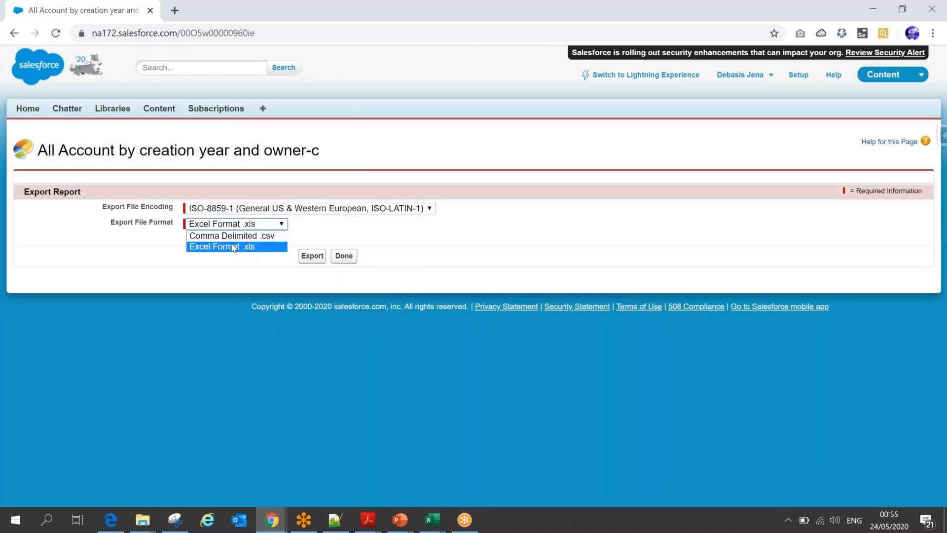
{"action": "left_click", "coordinate": [336, 231]}
{"action": "left_click", "coordinate": [310, 260]}
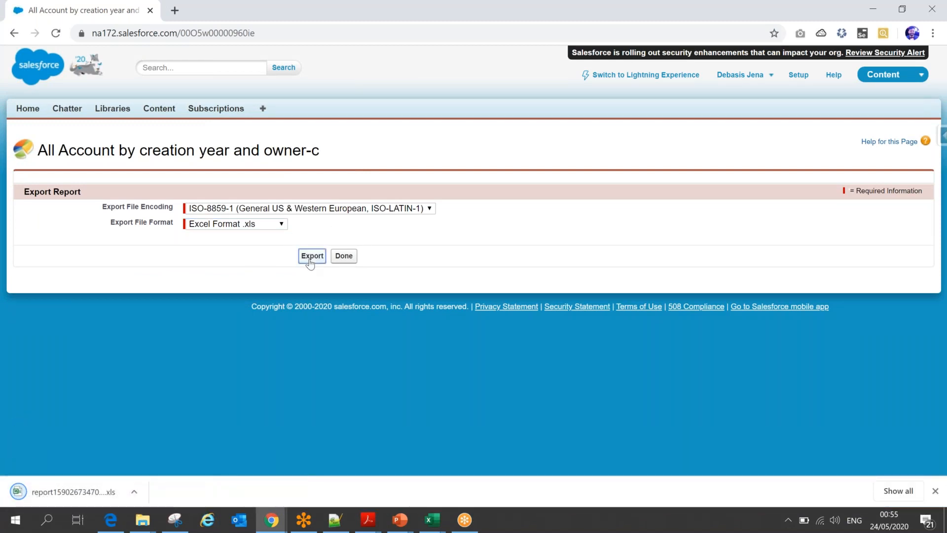
- Switch to Lightning Experience and open the "All Account by creation year and owner" report
{"action": "left_click", "coordinate": [687, 76]}
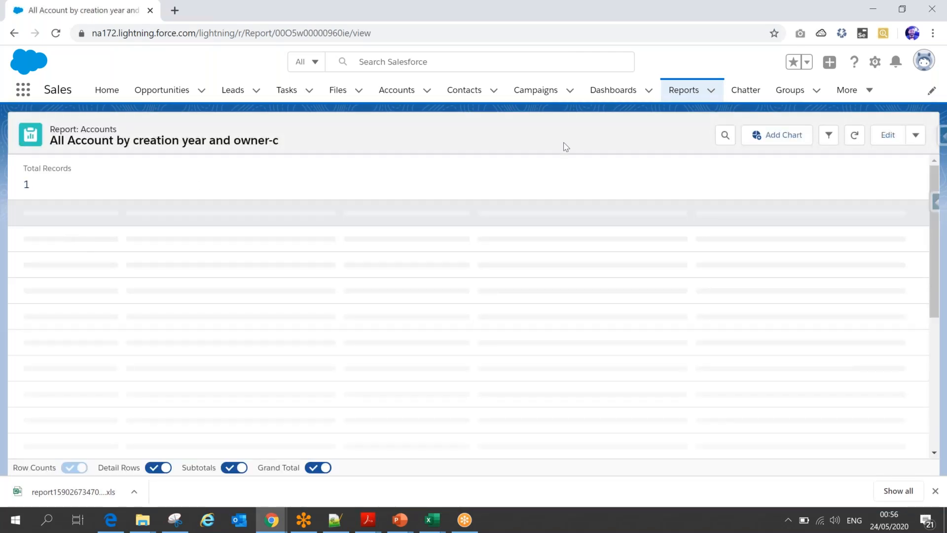
{"action": "left_click", "coordinate": [688, 91]}
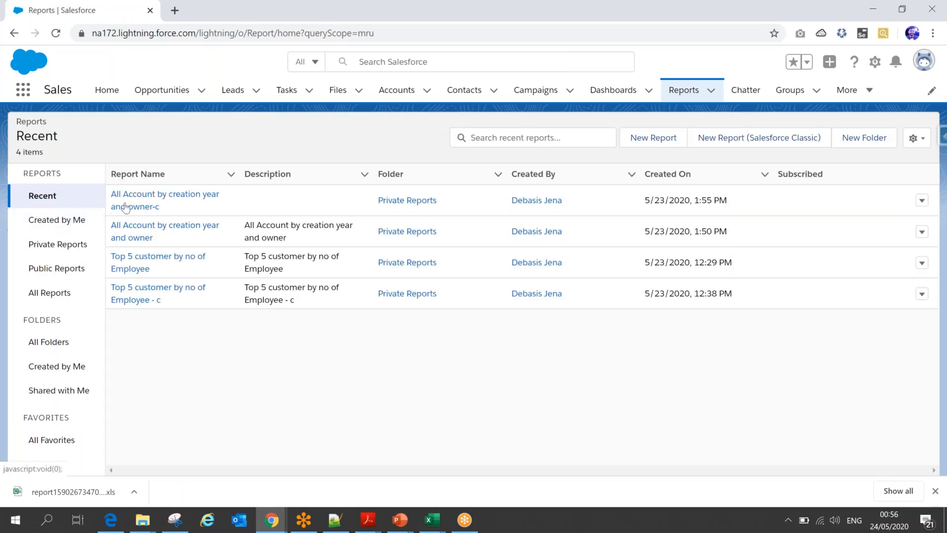
{"action": "left_click", "coordinate": [120, 234]}
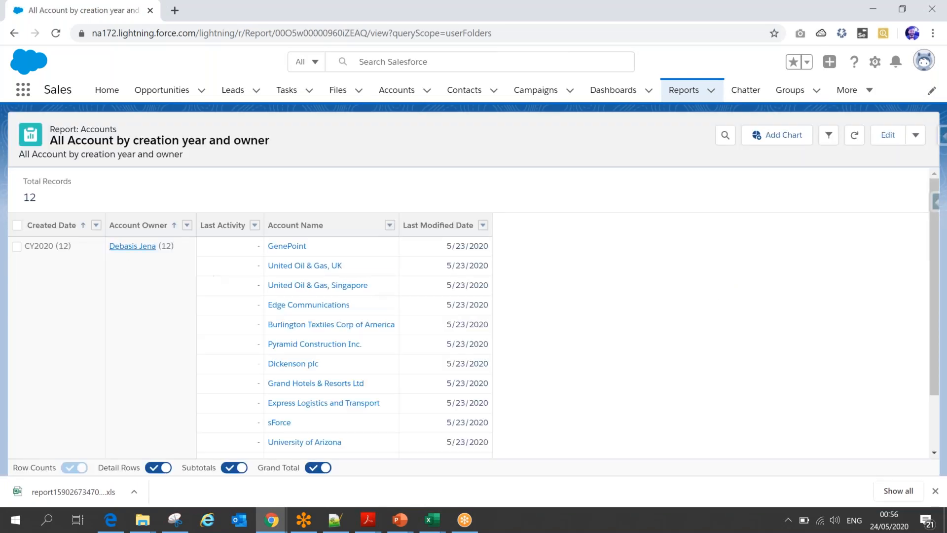
- Export this report as a Formatted Report in Excel Format .xlsx
{"action": "left_click", "coordinate": [918, 140]}
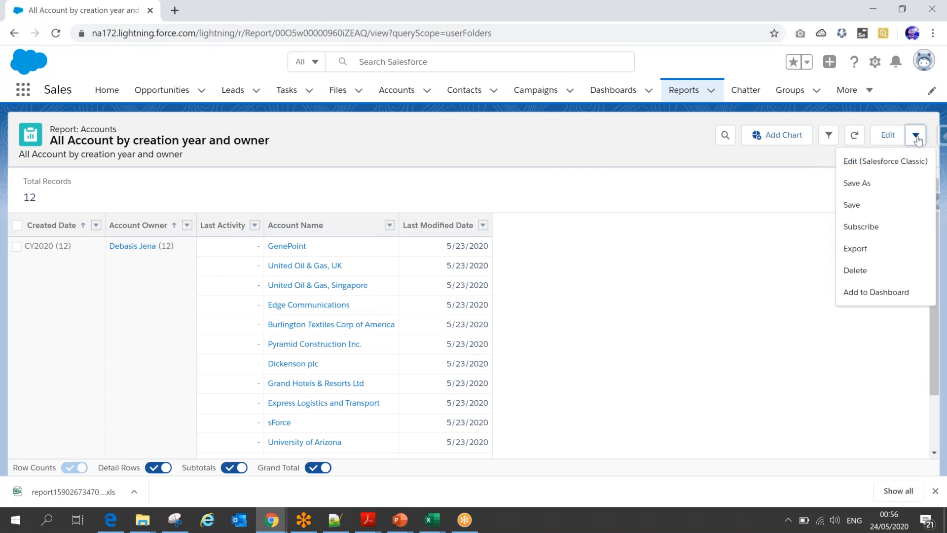
{"action": "left_click", "coordinate": [868, 247]}
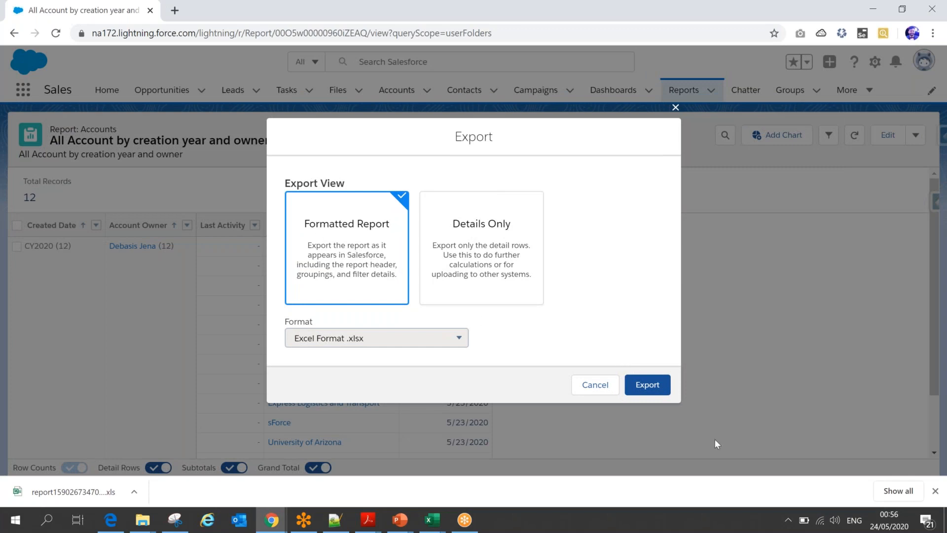
{"action": "left_click", "coordinate": [642, 385]}
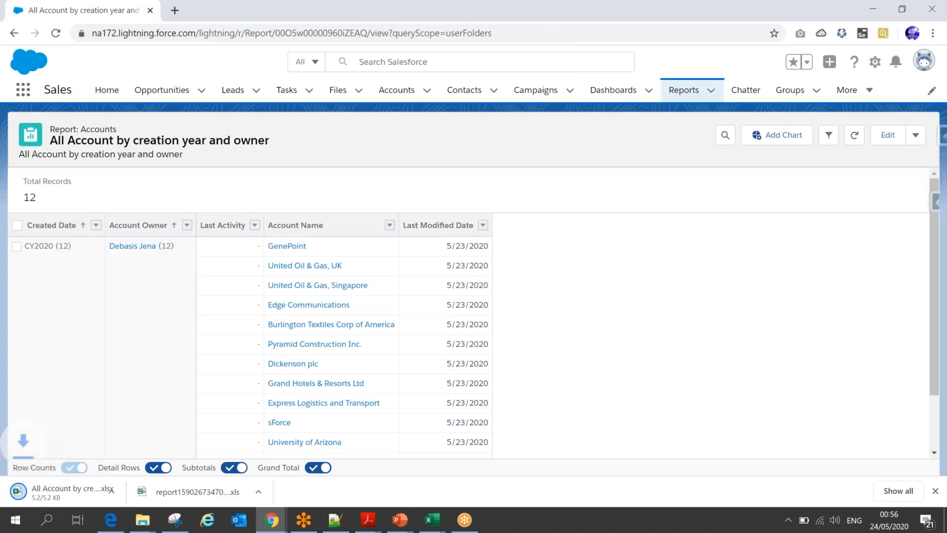
- Open the exported .xlsx file in Excel to check its groupings and subtotals, and return to the Salesforce report in Chrome
{"action": "left_click", "coordinate": [90, 492]}
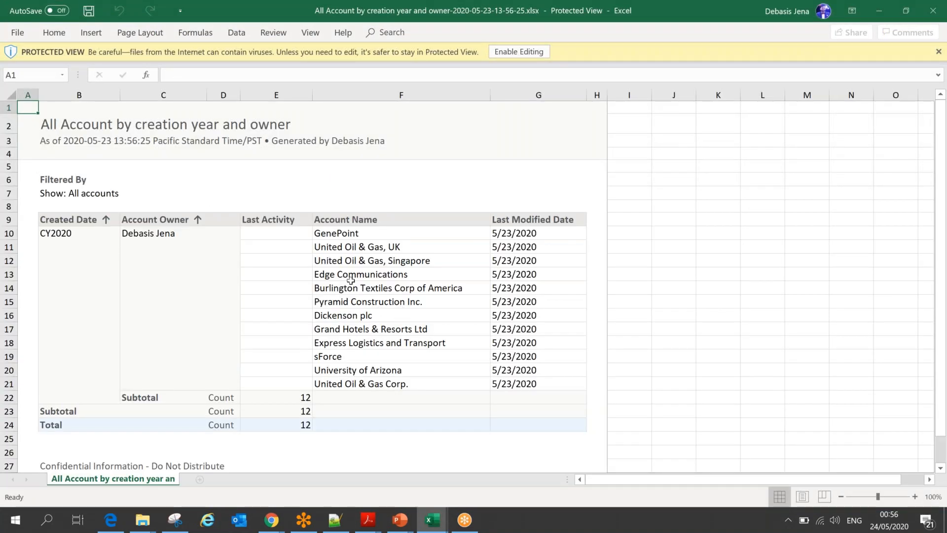
{"action": "key", "text": "alt+Tab"}
{"action": "key", "text": "alt+Tab"}
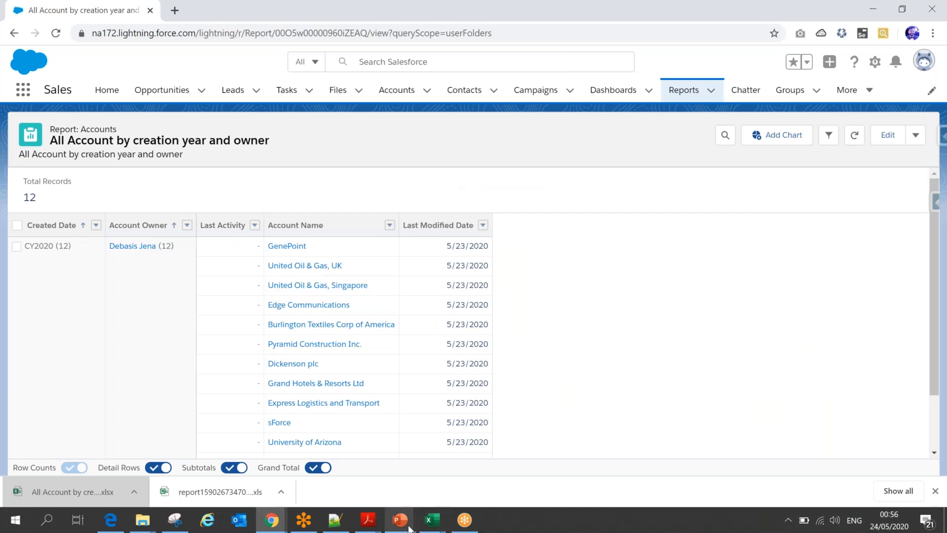
- Switch to the Lightning Report and Dashboard presentation in PowerPoint
{"action": "mouse_move", "coordinate": [409, 528]}
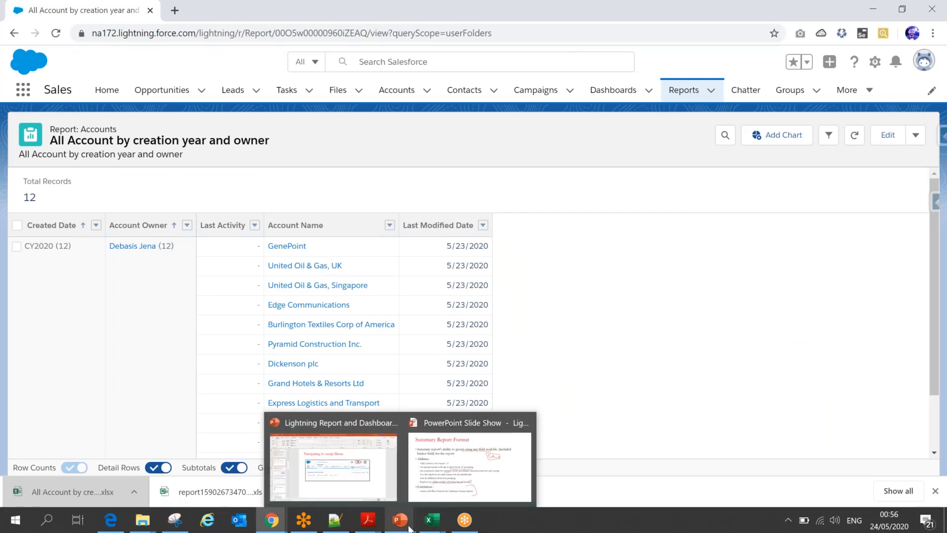